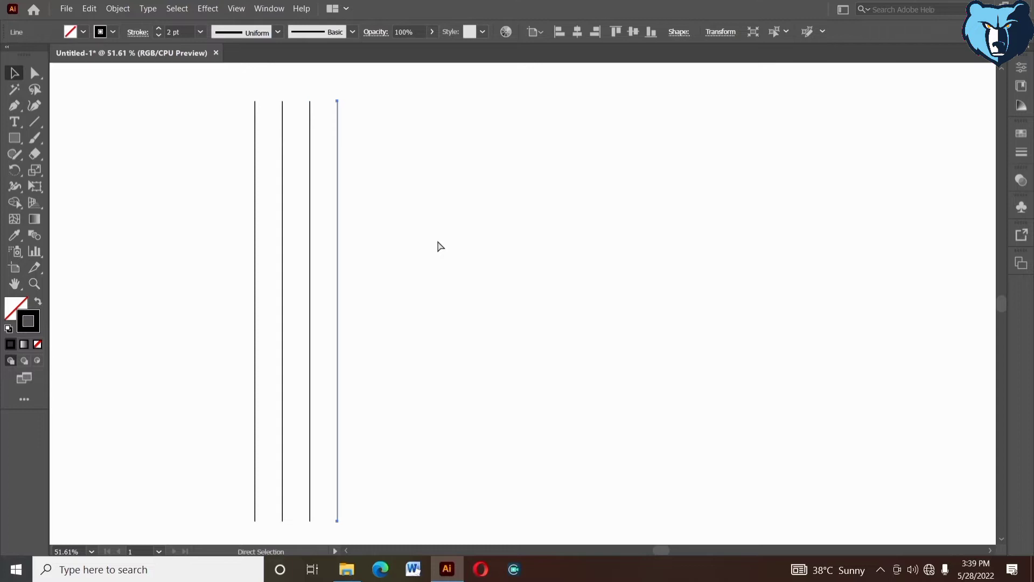
Repeat the line duplication five more times to make nine evenly spaced vertical lines
key("ctrl+d")
key("ctrl+d")
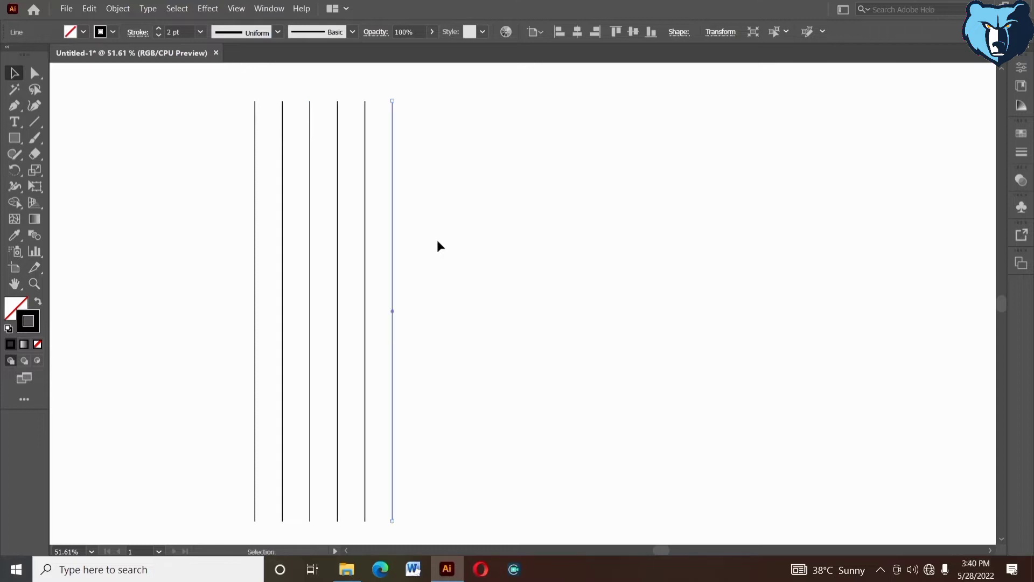
key("a")
key("ctrl+d")
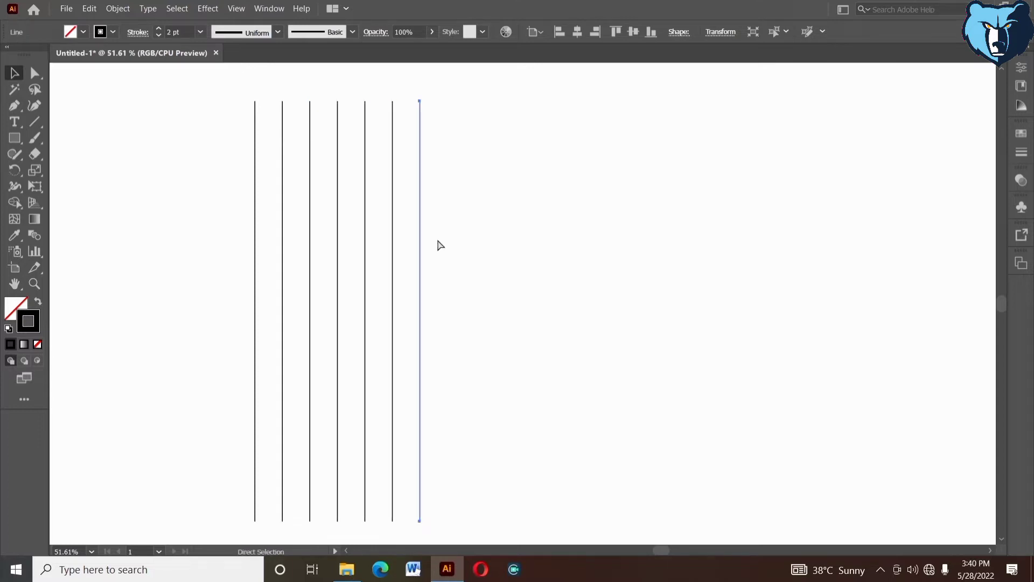
key("ctrl+d")
key("ctrl+d")
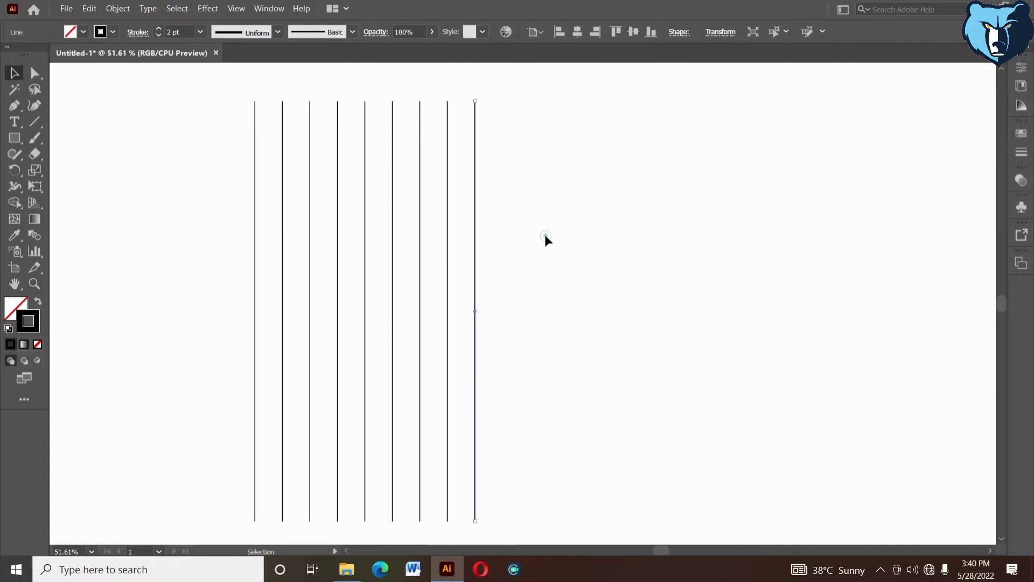
left_click(545, 235)
key("v")
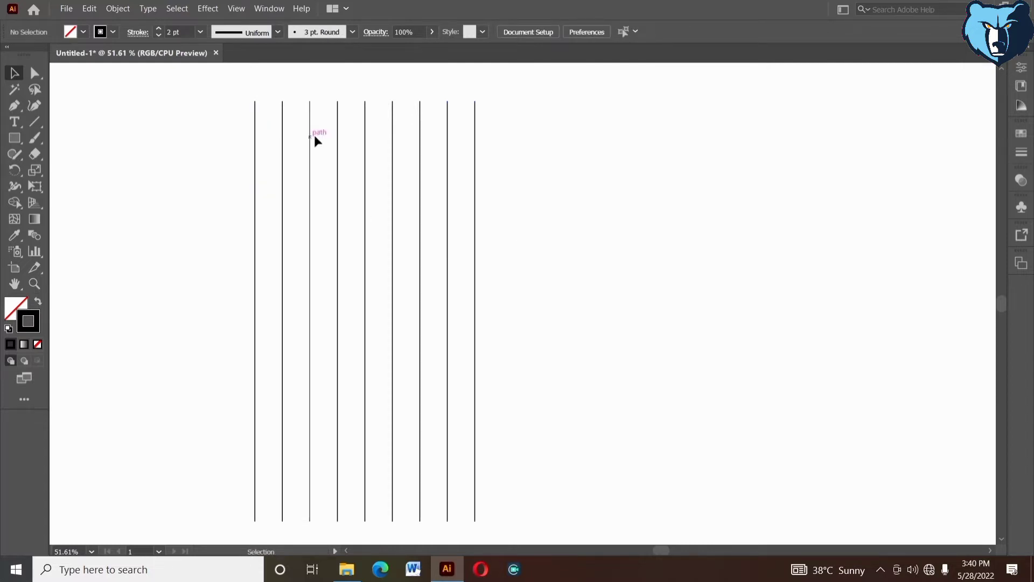
Group the six leftmost vertical lines and place a copy of the group beside the original set
left_click_drag(402, 154, 188, 178)
right_click(187, 178)
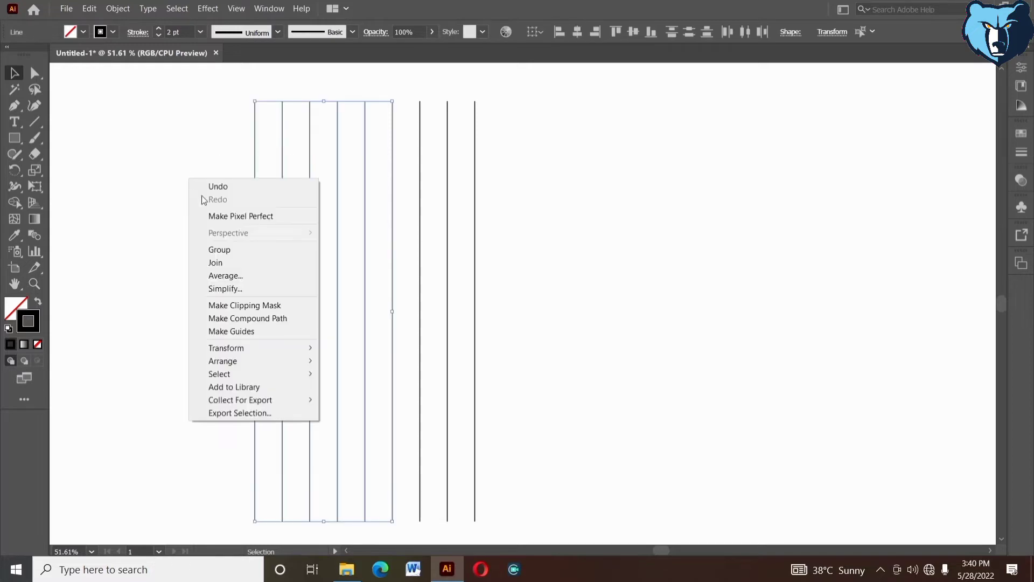
left_click(214, 247)
left_click_drag(363, 250, 708, 245)
Group all nine original vertical lines and rotate the group 90 degrees to horizontal
left_click_drag(203, 120, 510, 214)
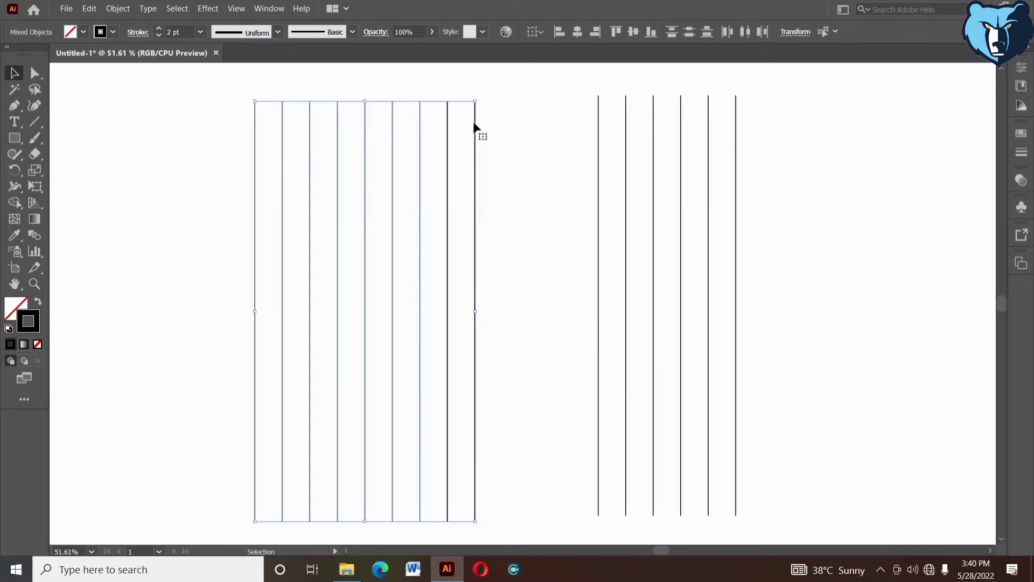
right_click(524, 100)
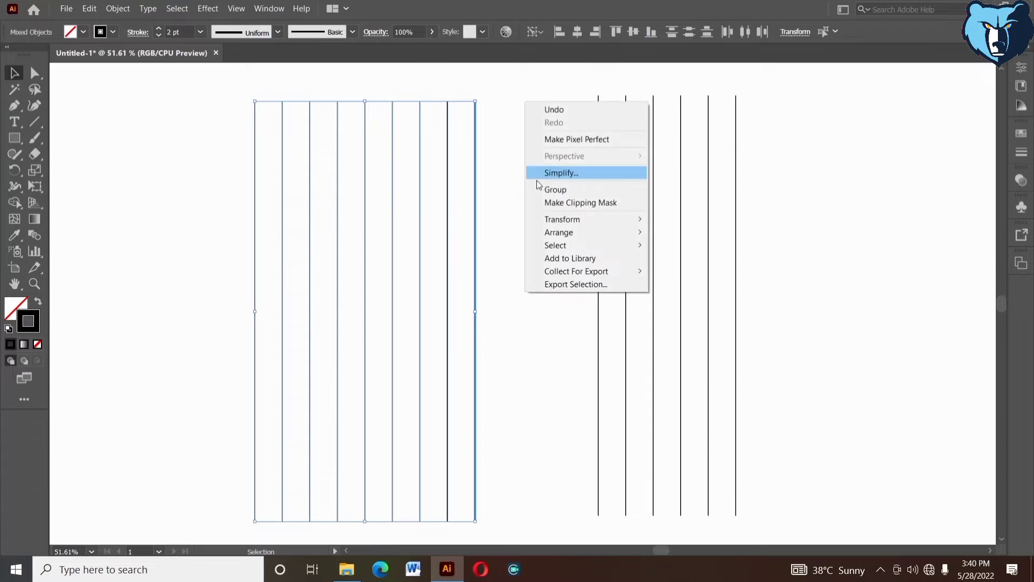
left_click(565, 191)
left_click_drag(250, 99, 196, 364)
Centre the horizontal line group horizontally and vertically on the six-line vertical group, using the vertical group as key object
left_click_drag(458, 118, 743, 407)
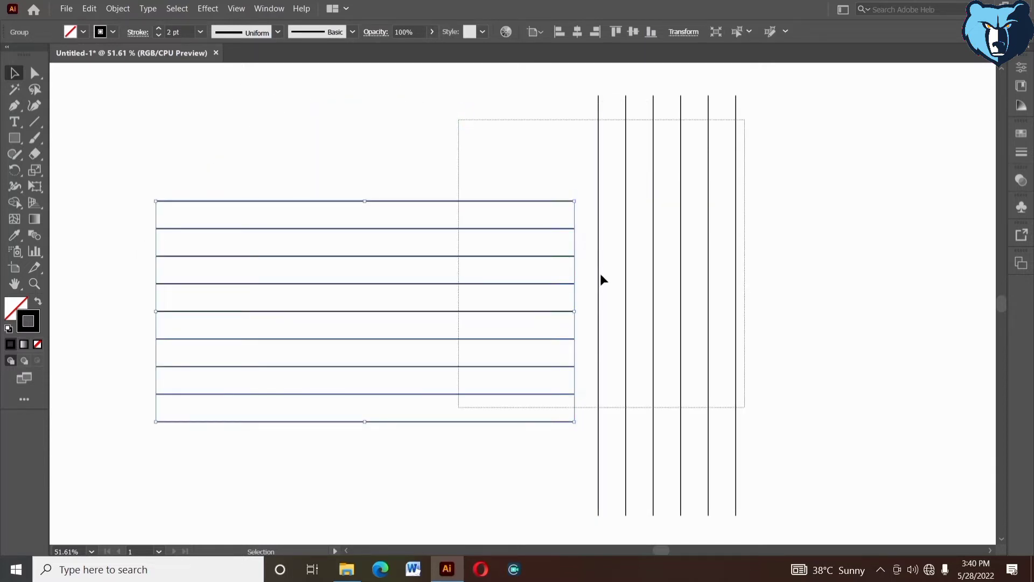
left_click(598, 177)
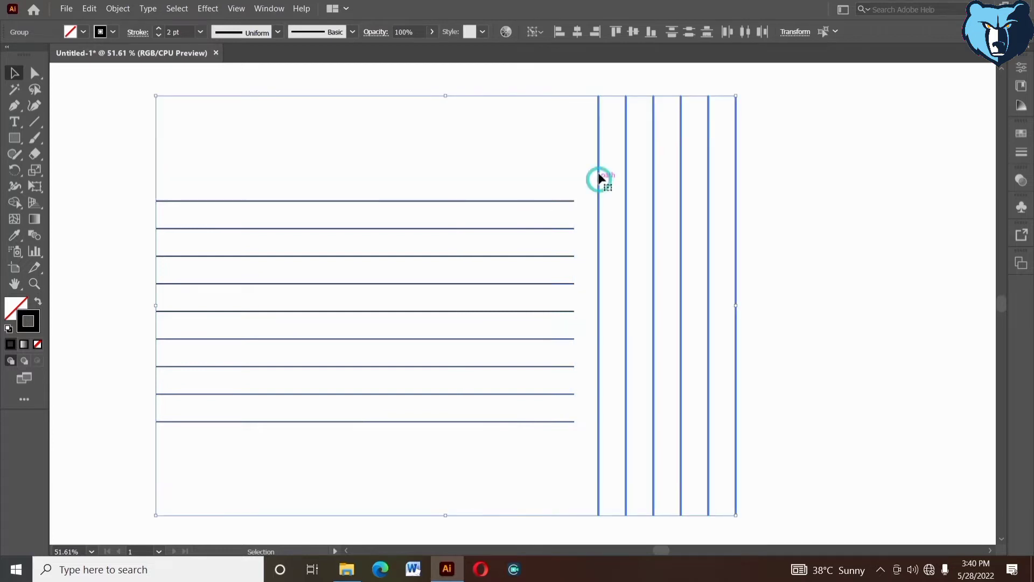
left_click(575, 32)
left_click(633, 33)
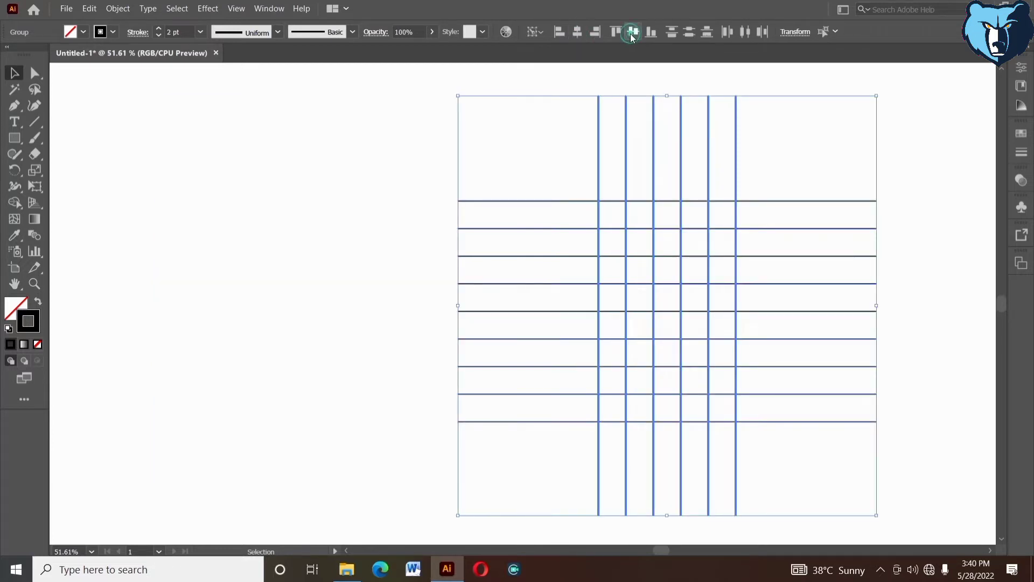
key("space")
left_click_drag(634, 333, 480, 330)
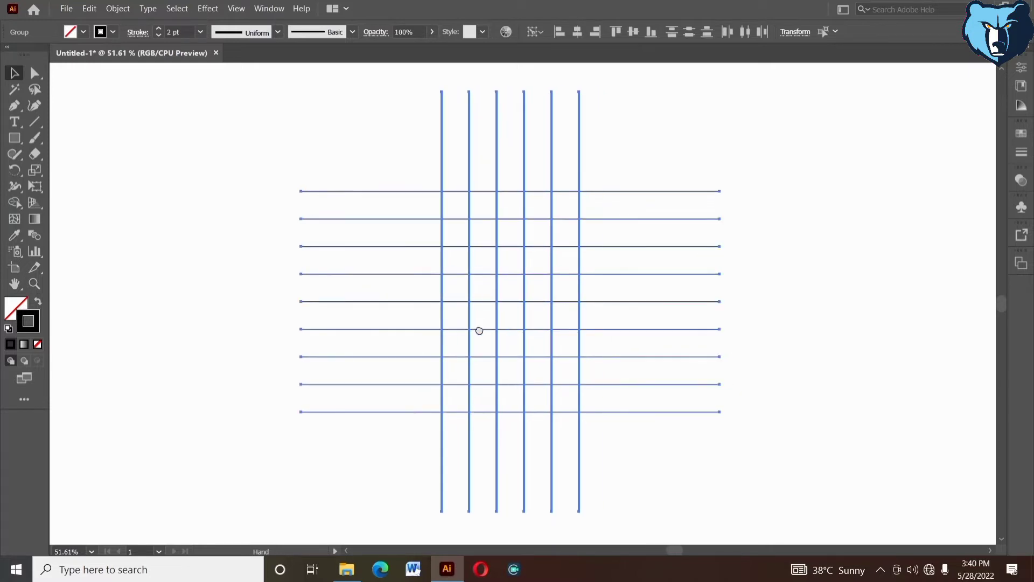
left_click(649, 432)
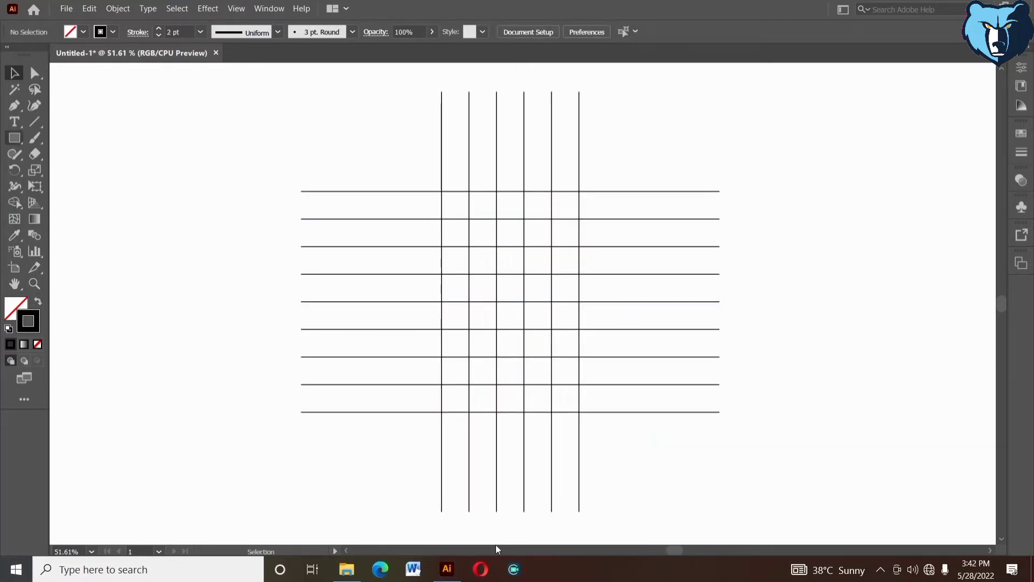
Draw two three-by-three-cell squares between the second and fifth vertical lines, at the lower and upper ends of the horizontal grid rows
key("m")
left_click_drag(469, 329, 536, 412)
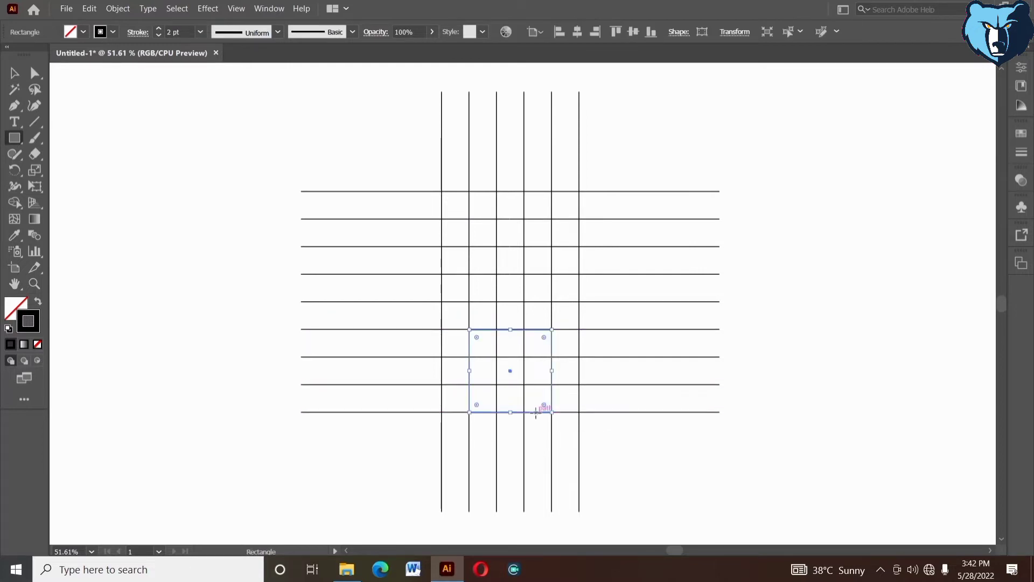
left_click_drag(469, 191, 550, 273)
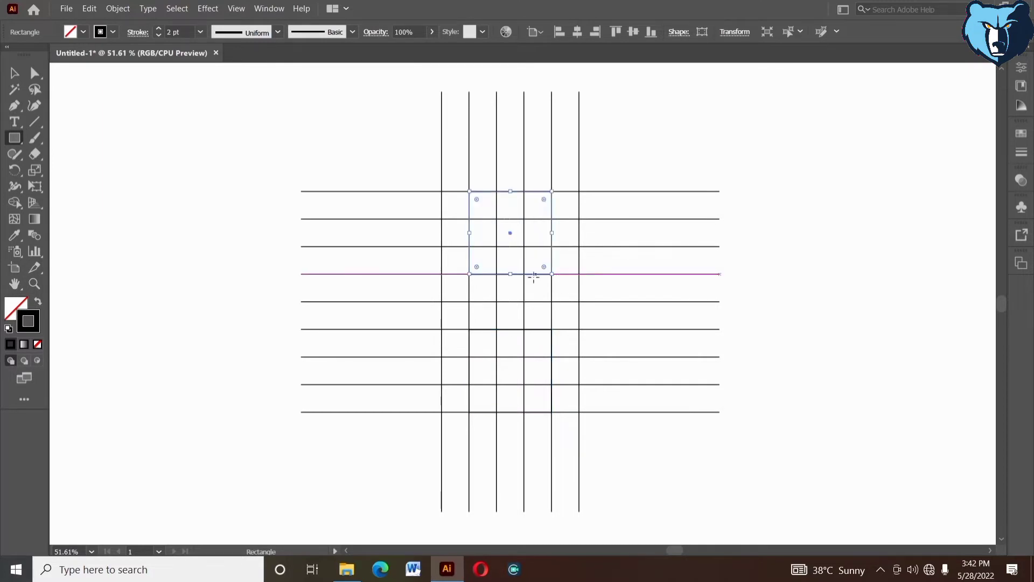
Round the corners of the upper and lower squares fully to turn both into circles
left_click(15, 73)
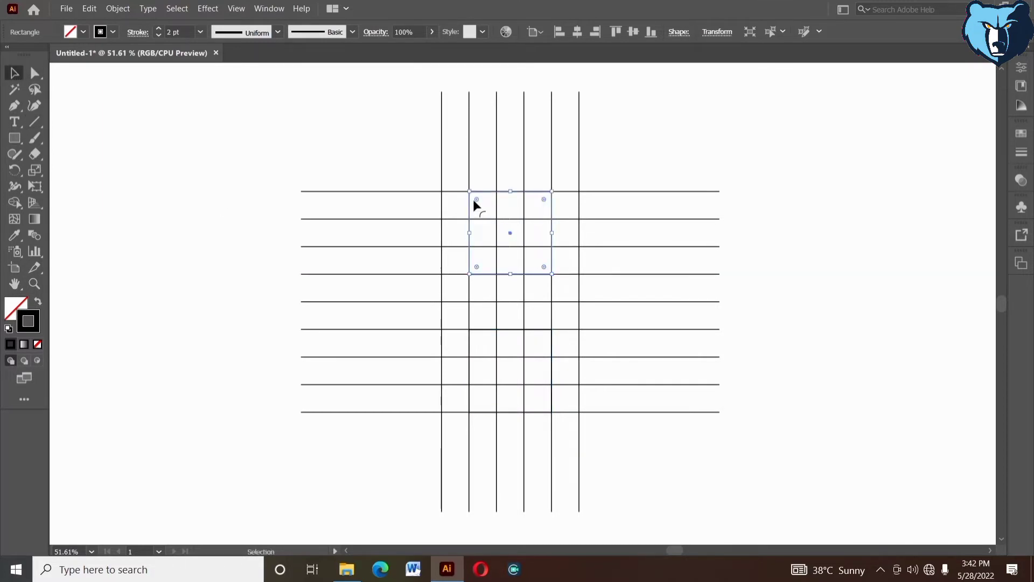
left_click_drag(489, 215, 671, 470)
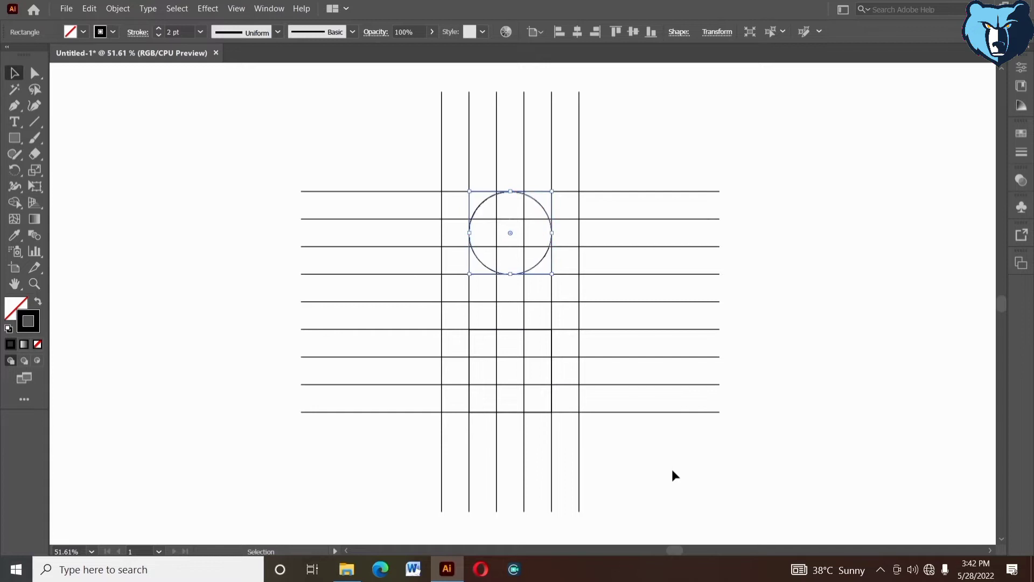
left_click(675, 475)
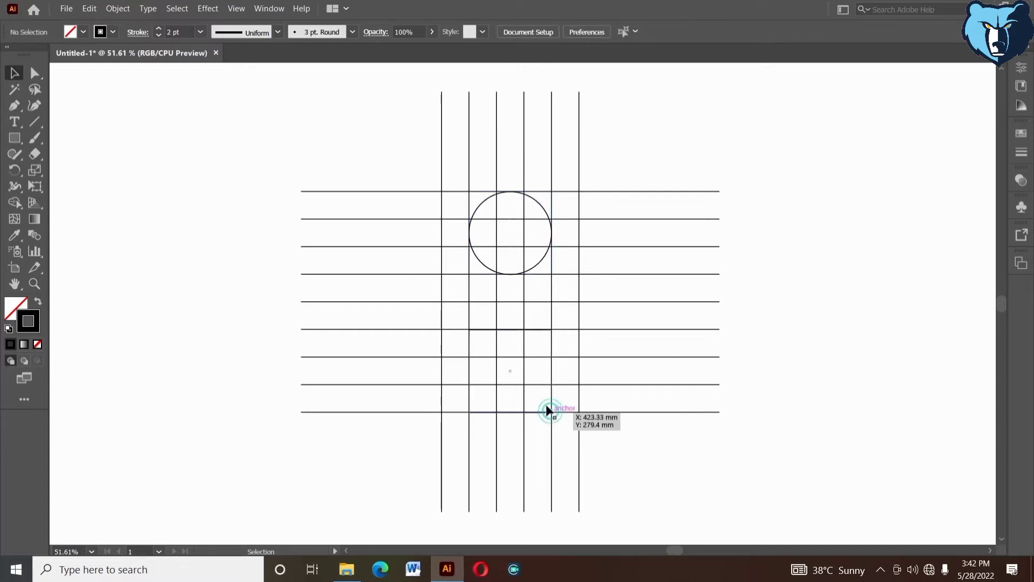
left_click(479, 337)
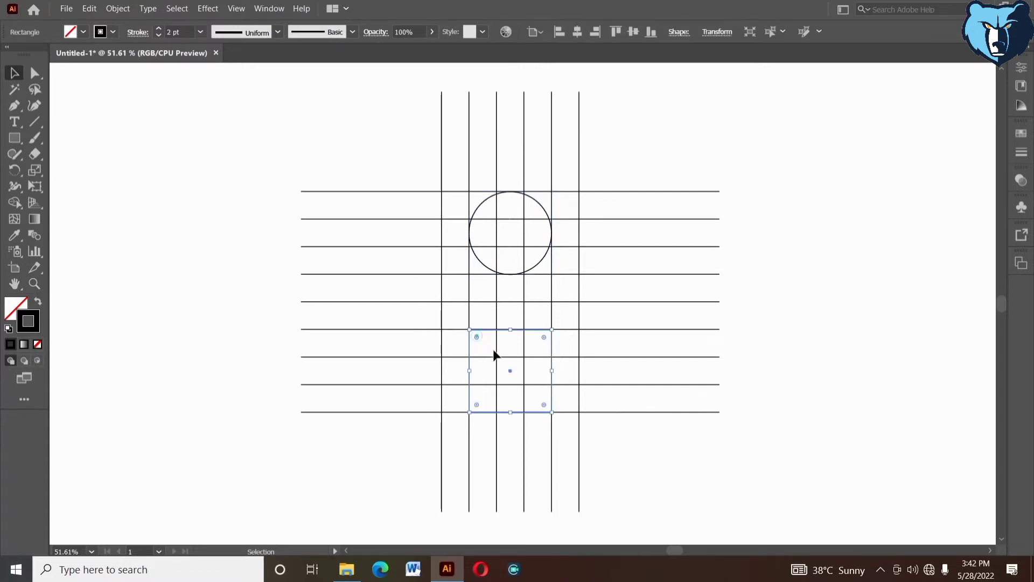
left_click_drag(544, 404, 673, 474)
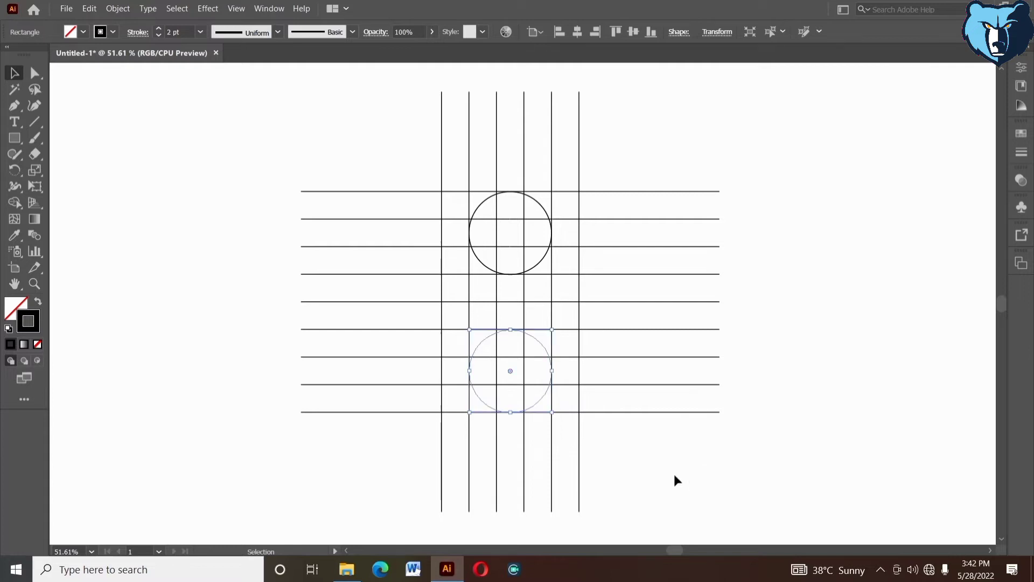
left_click(675, 475)
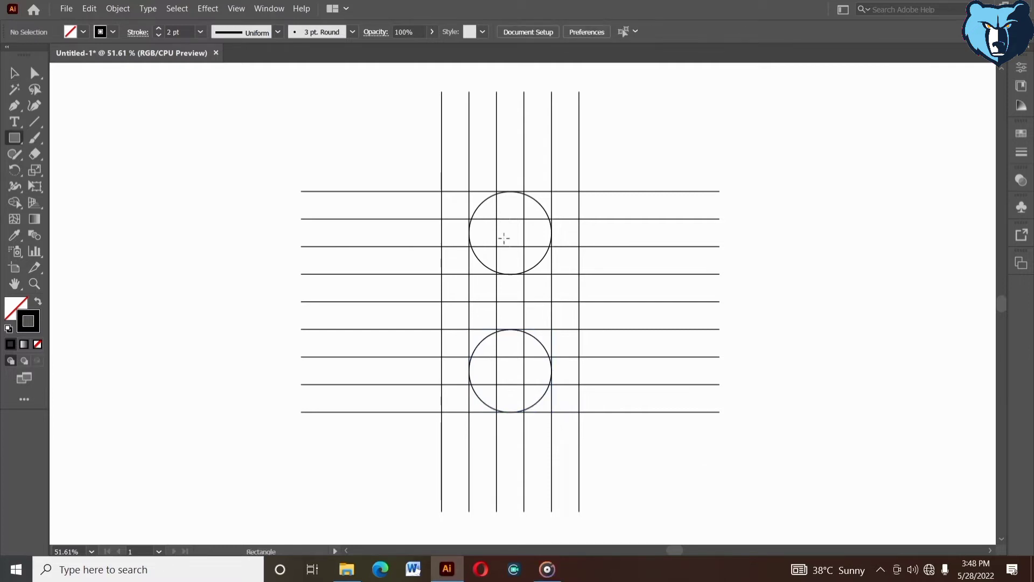
Draw a small square inside the upper circle and centre it horizontally and vertically on that circle
left_click_drag(511, 233, 520, 251)
key("v")
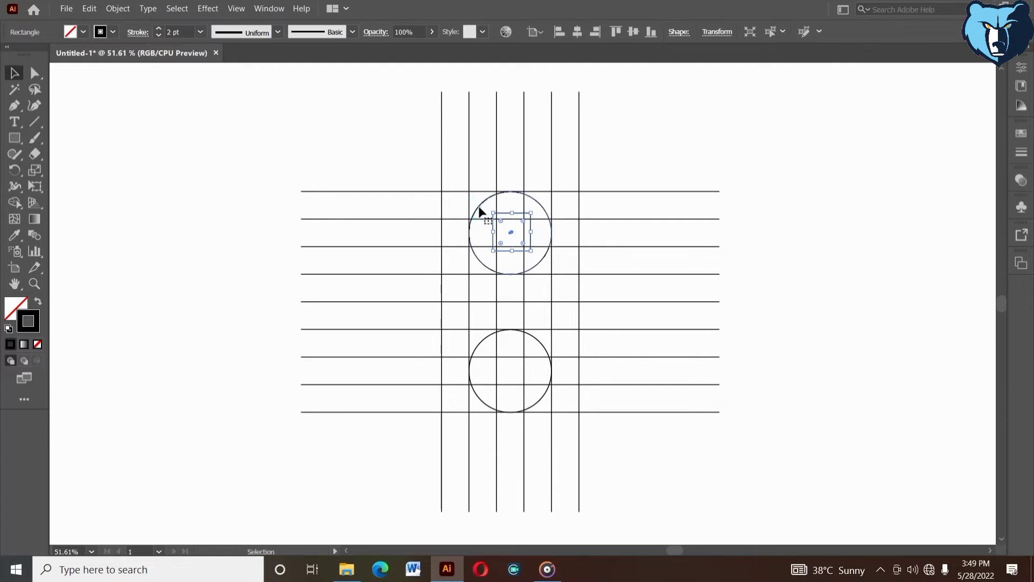
left_click(479, 210, "shift")
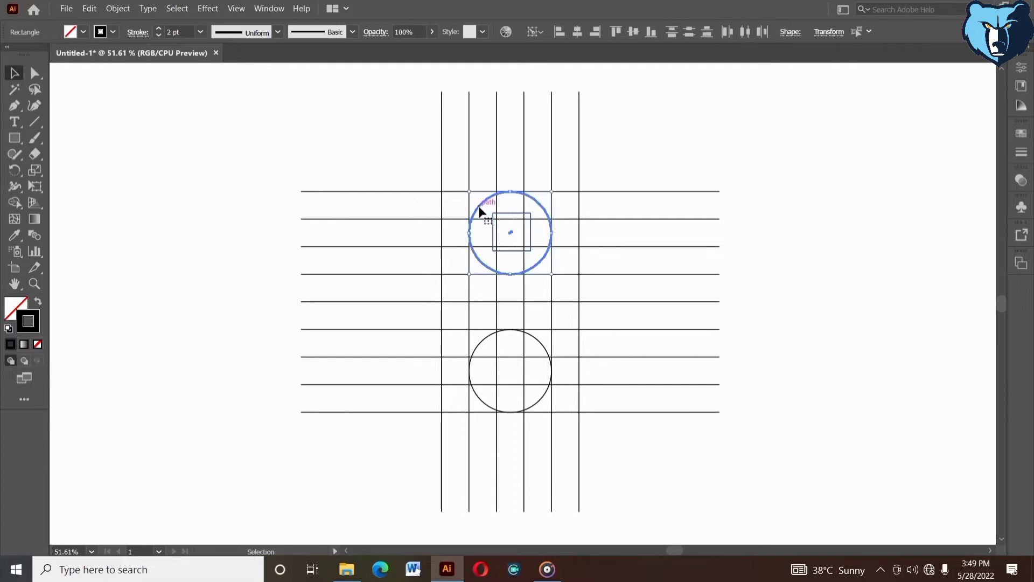
left_click(576, 34)
left_click(635, 32)
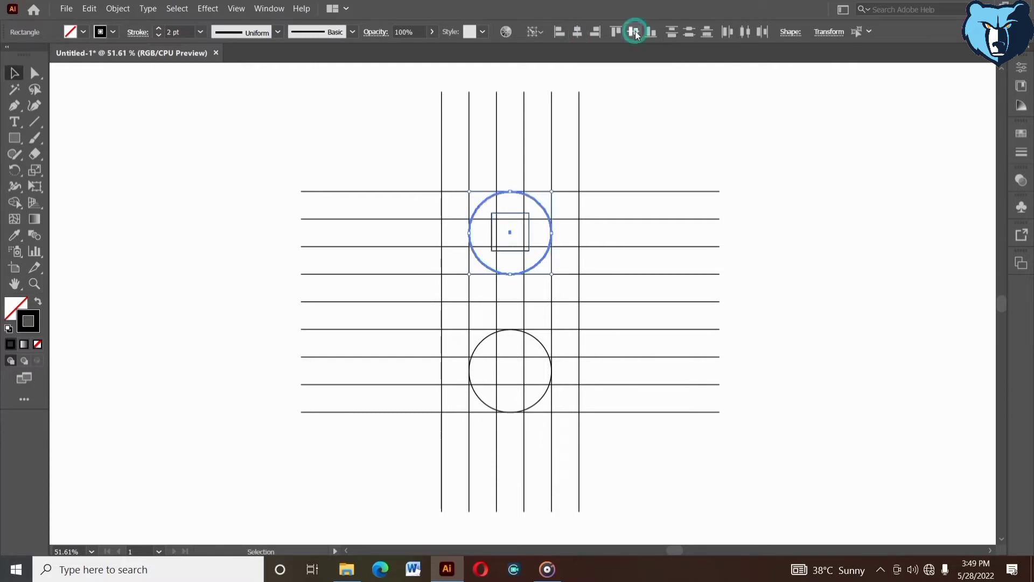
left_click(619, 119)
Round the small square's corners fully to turn it into an inner circle
left_click(495, 215)
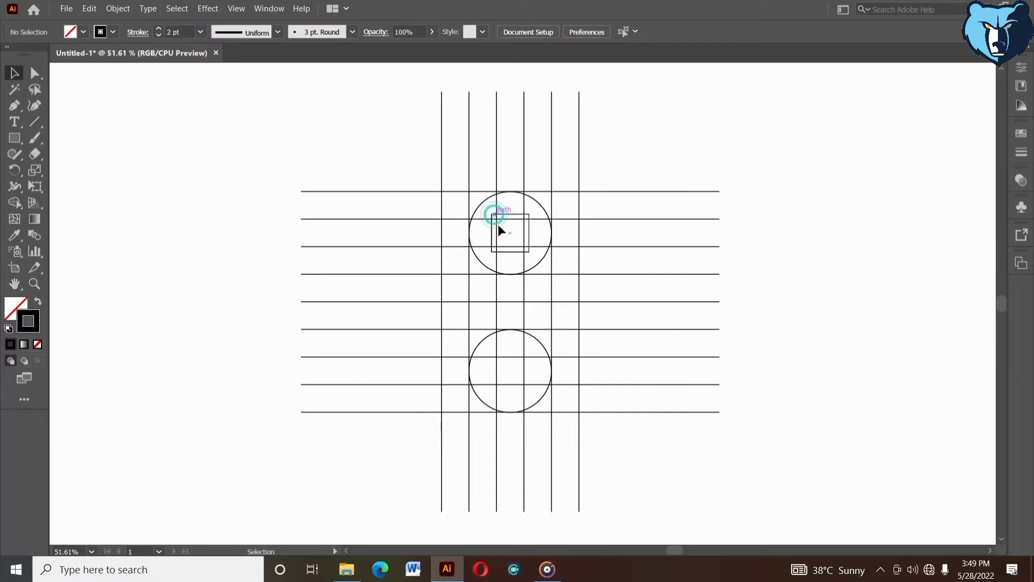
left_click(500, 228)
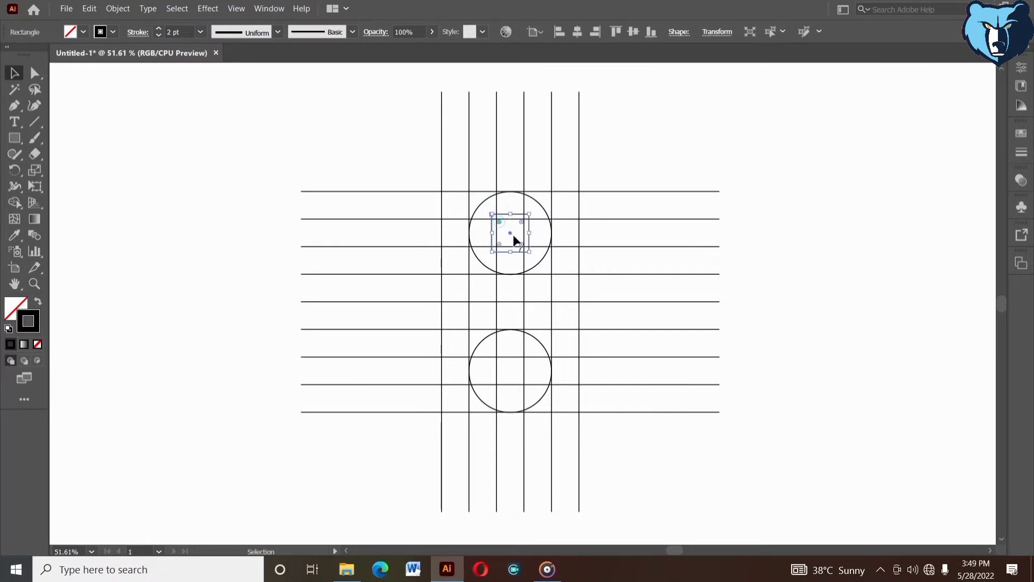
left_click_drag(580, 301, 642, 441)
left_click(642, 441)
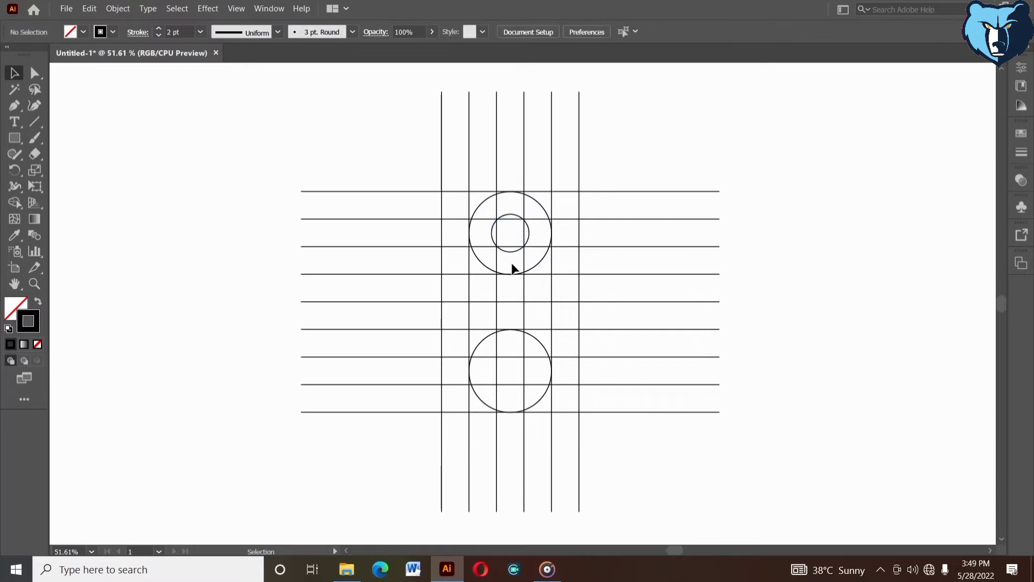
Copy the small inner circle into the lower circle and centre it there horizontally and vertically
left_click_drag(513, 252, 513, 388)
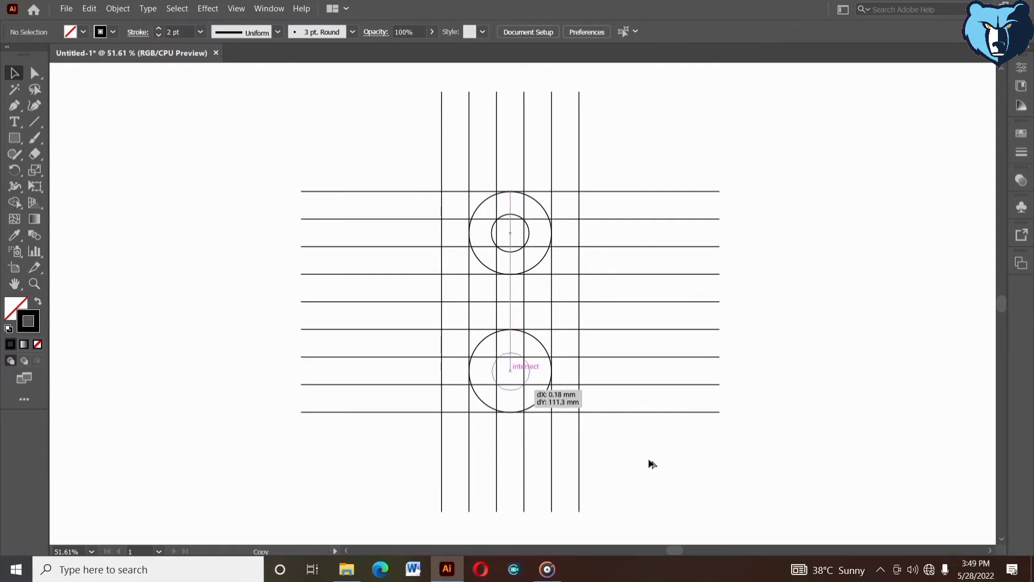
left_click(539, 341, "shift")
left_click(538, 340)
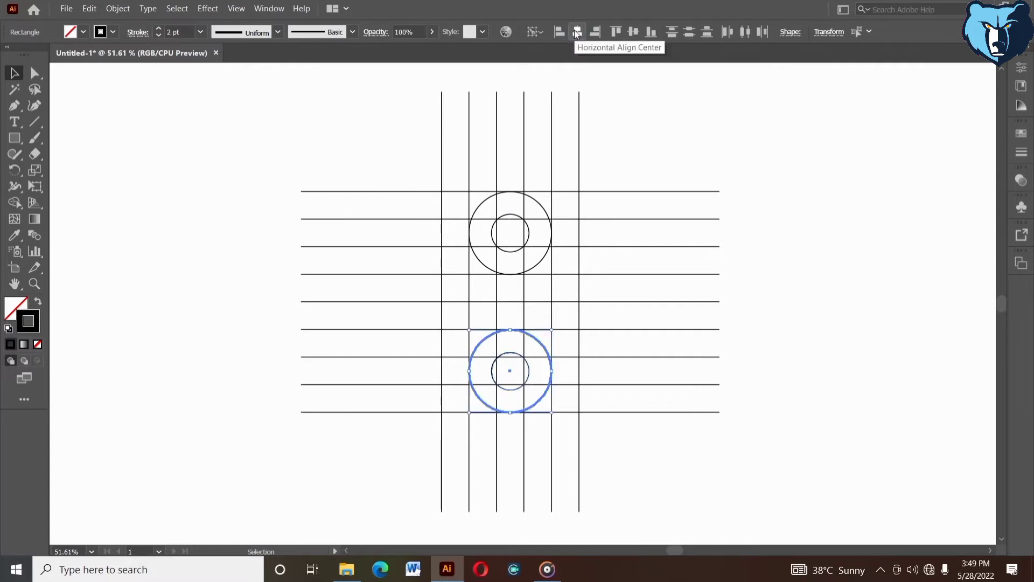
left_click(634, 34)
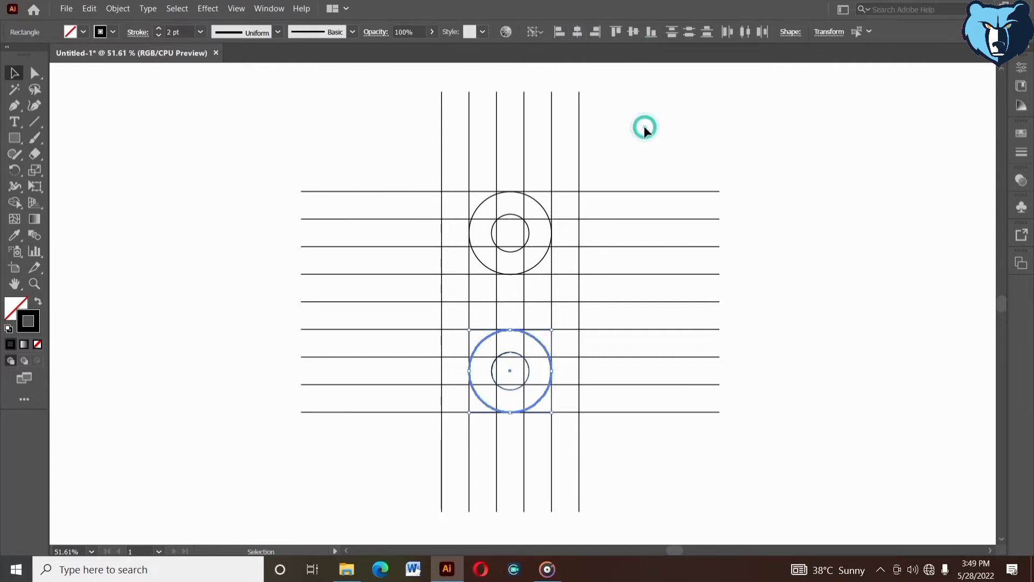
left_click(644, 126)
Rotate the whole grid with its circles 45 degrees clockwise
left_click_drag(370, 126, 619, 448)
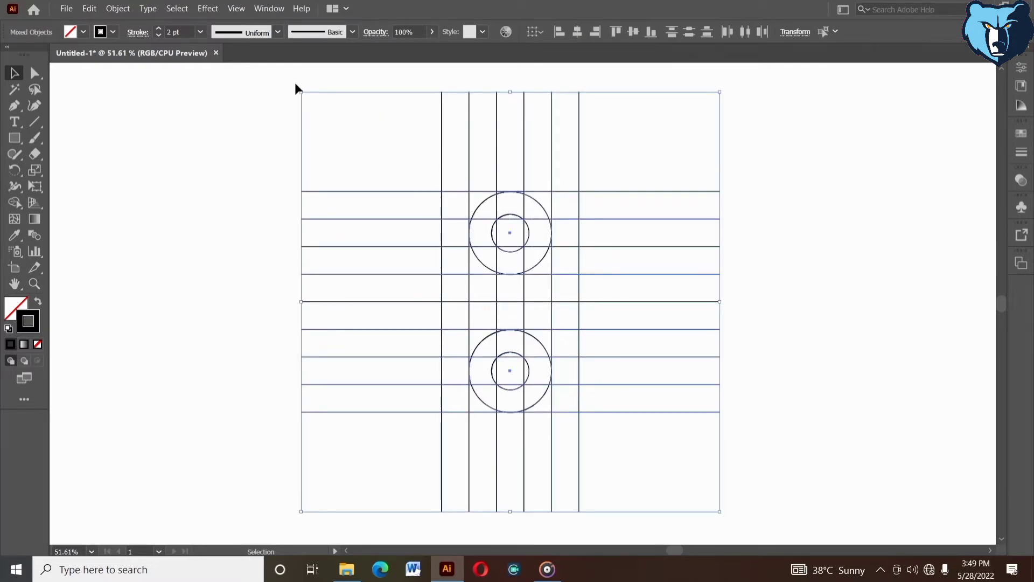
left_click_drag(295, 87, 471, 92)
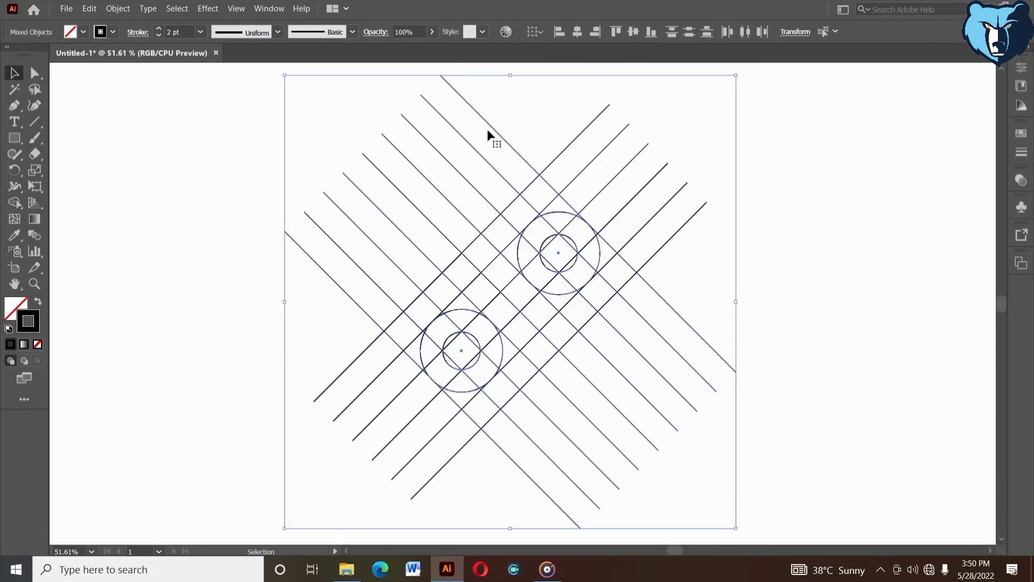
left_click(794, 278)
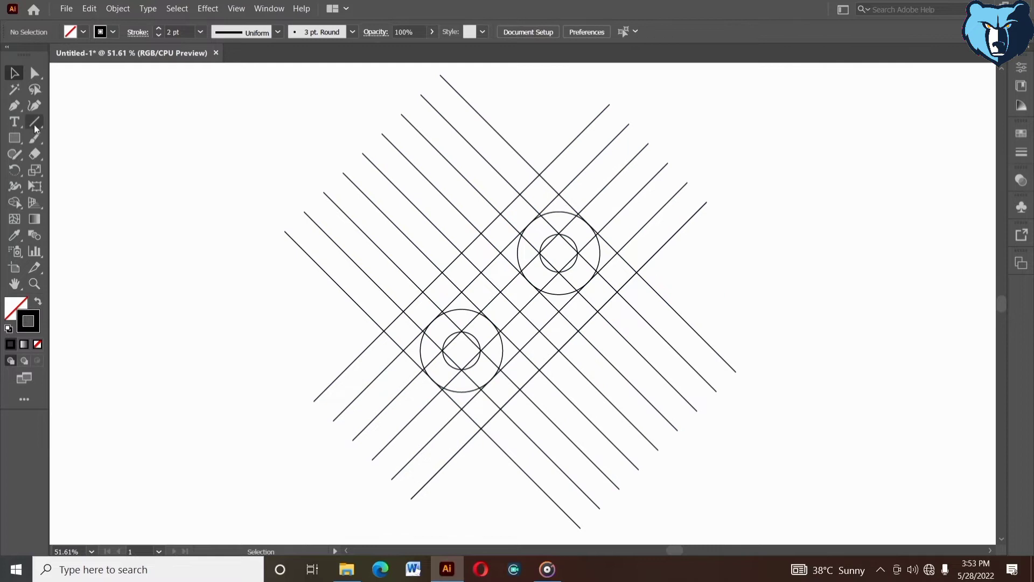
Draw a straight vertical line through the middle of the rotated grid, spanning nearly its full height
left_click(34, 121)
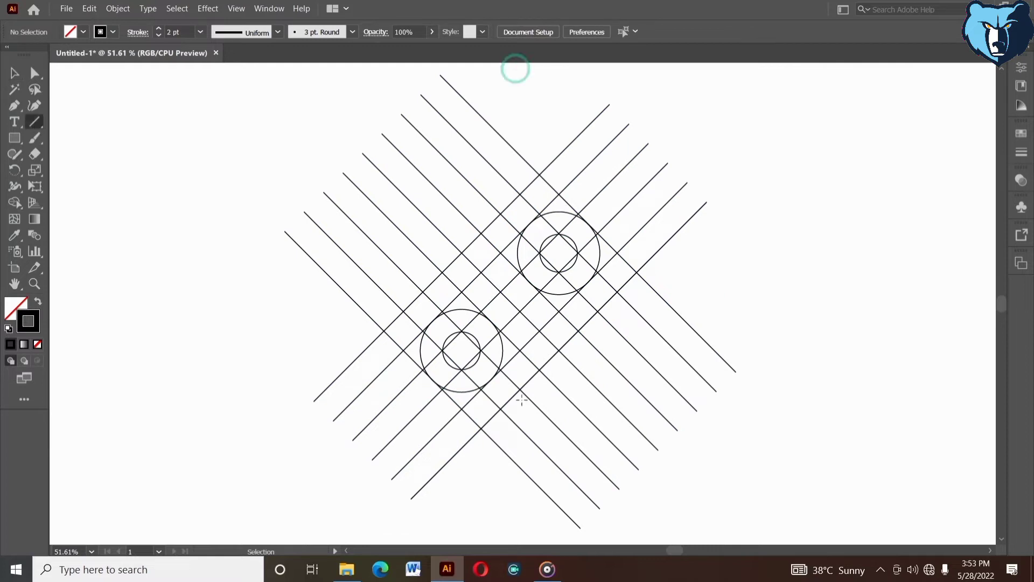
left_click_drag(516, 69, 523, 523)
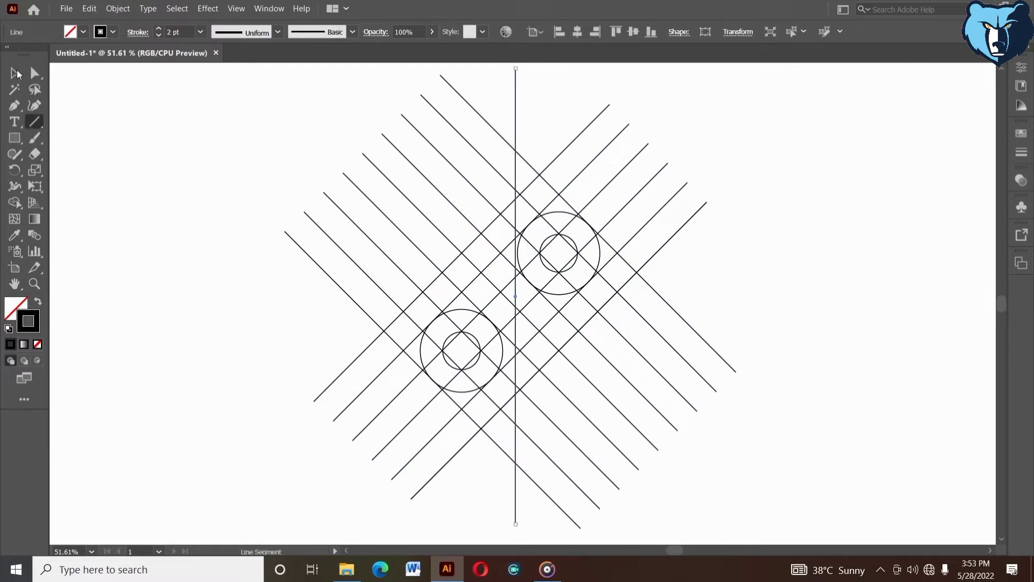
left_click(16, 74)
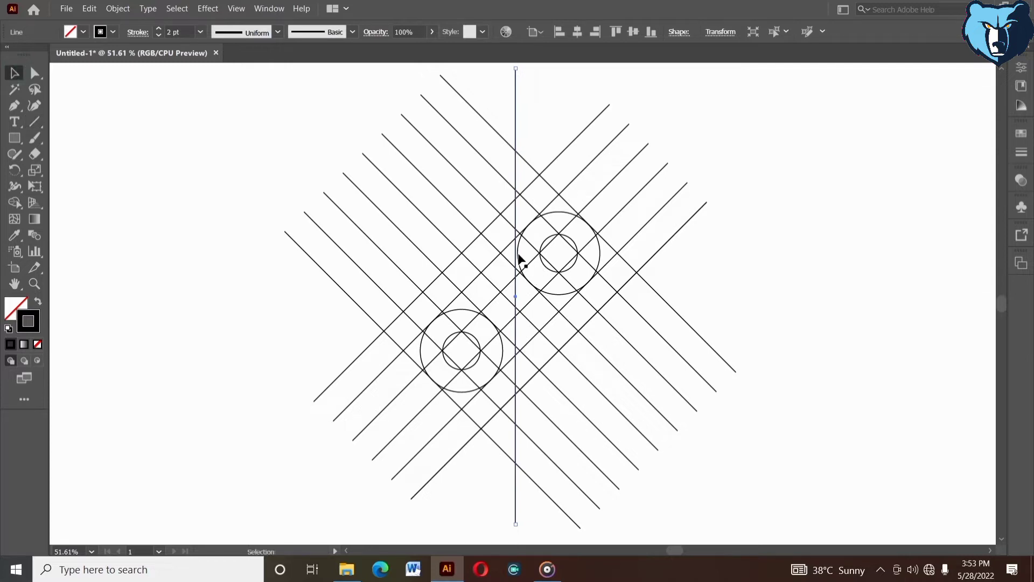
Align the vertical line horizontally to the left edge of the upper inner circle
left_click(533, 283)
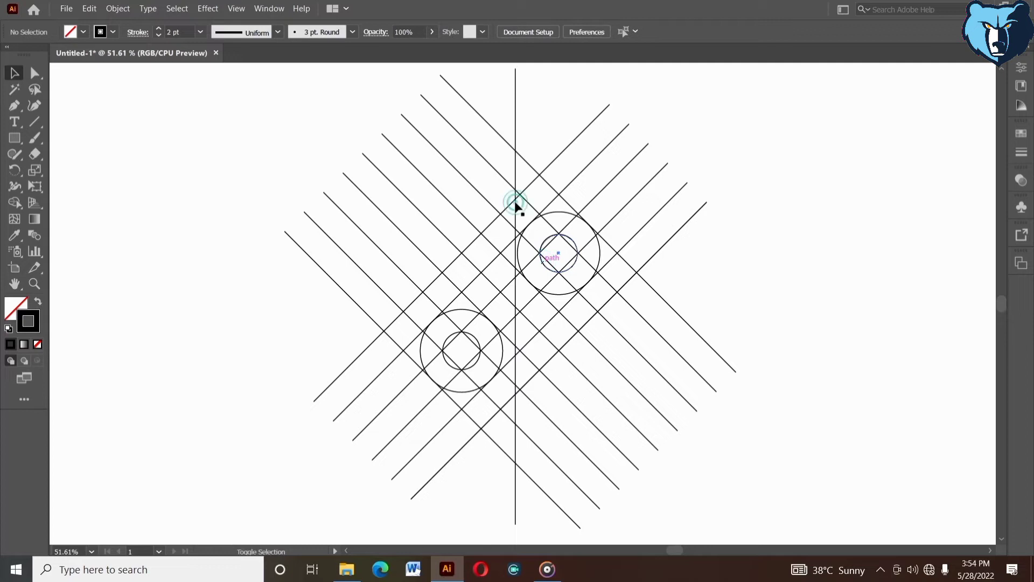
left_click(540, 264)
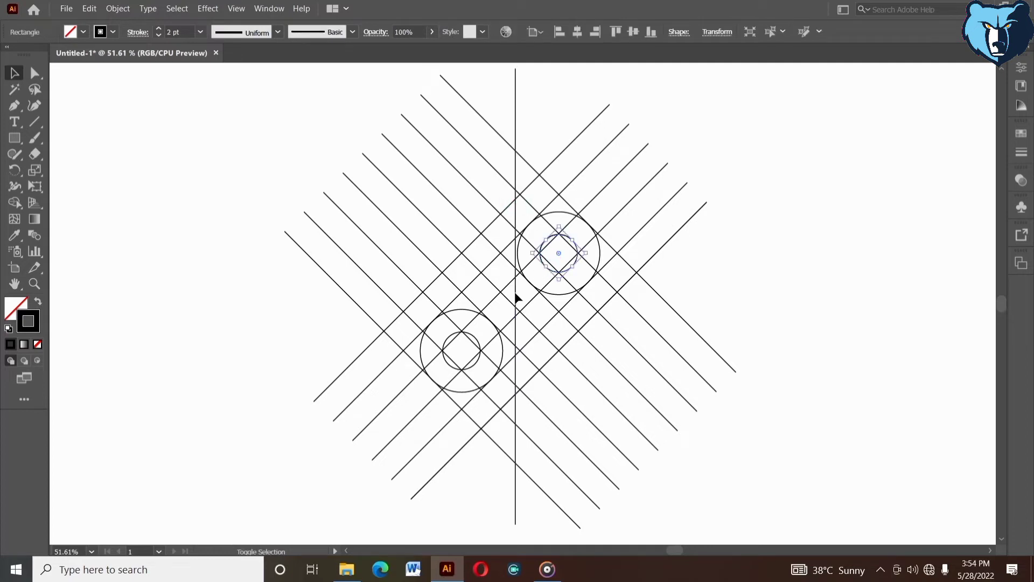
left_click(553, 269)
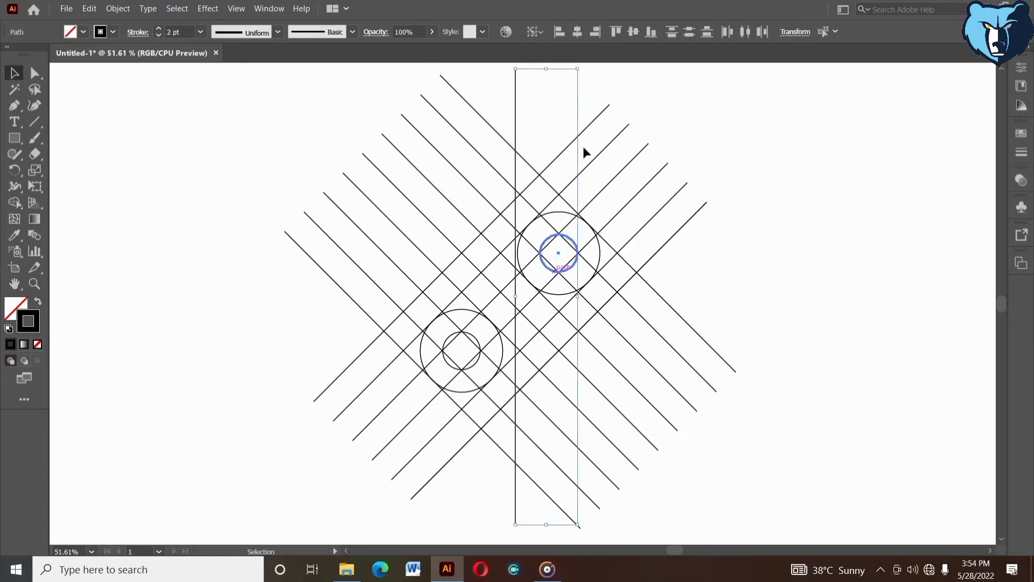
left_click(560, 32)
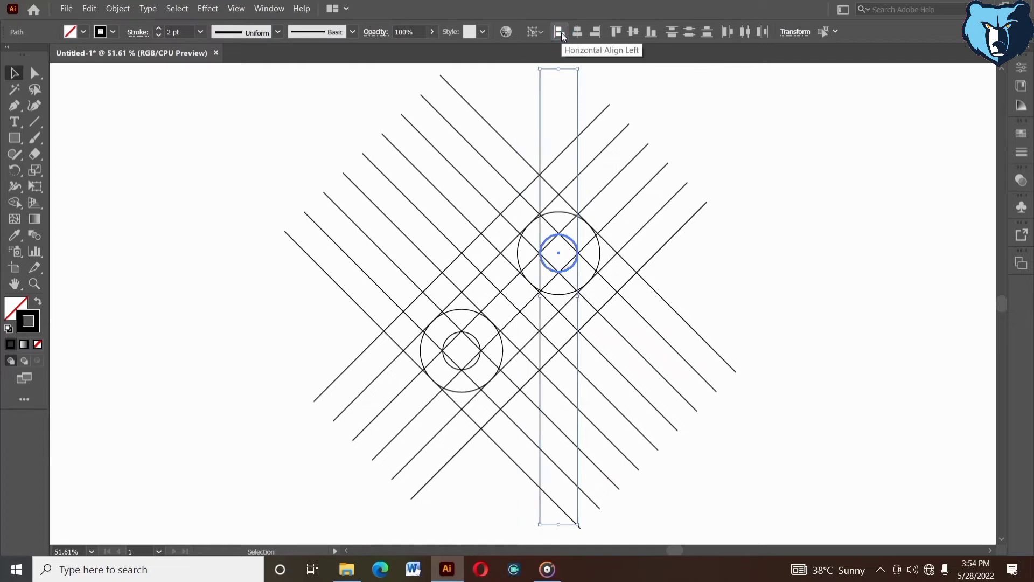
left_click(726, 289)
Copy the vertical line to its left and align the copy to the left edge of the upper outer circle
left_click_drag(540, 317, 520, 315)
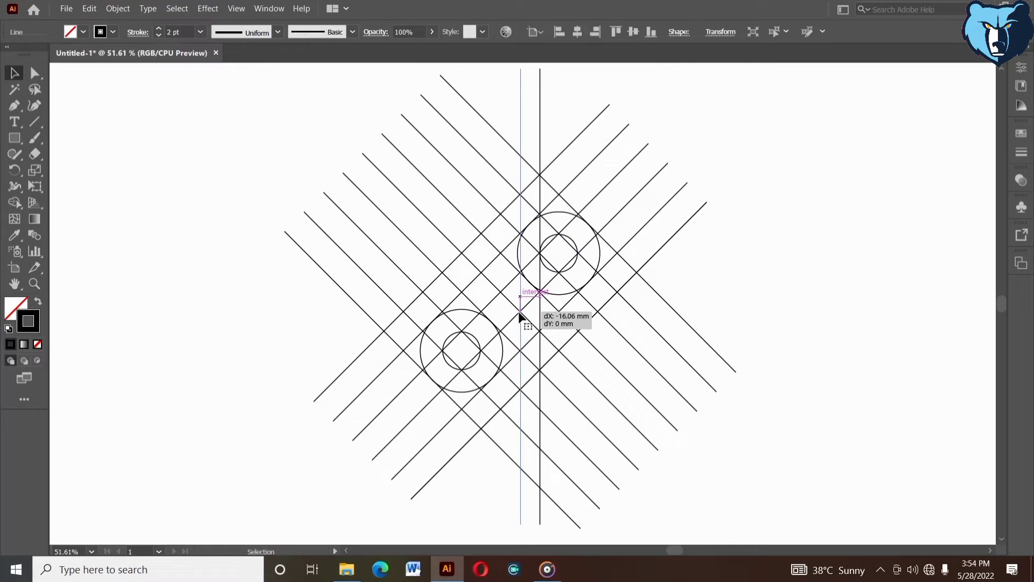
left_click(555, 295, "shift")
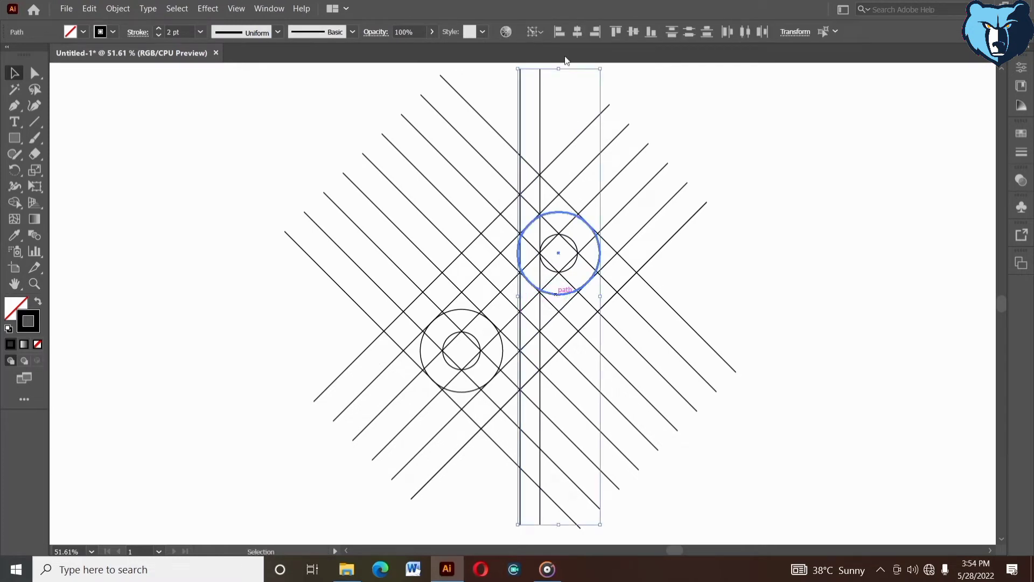
left_click(559, 32)
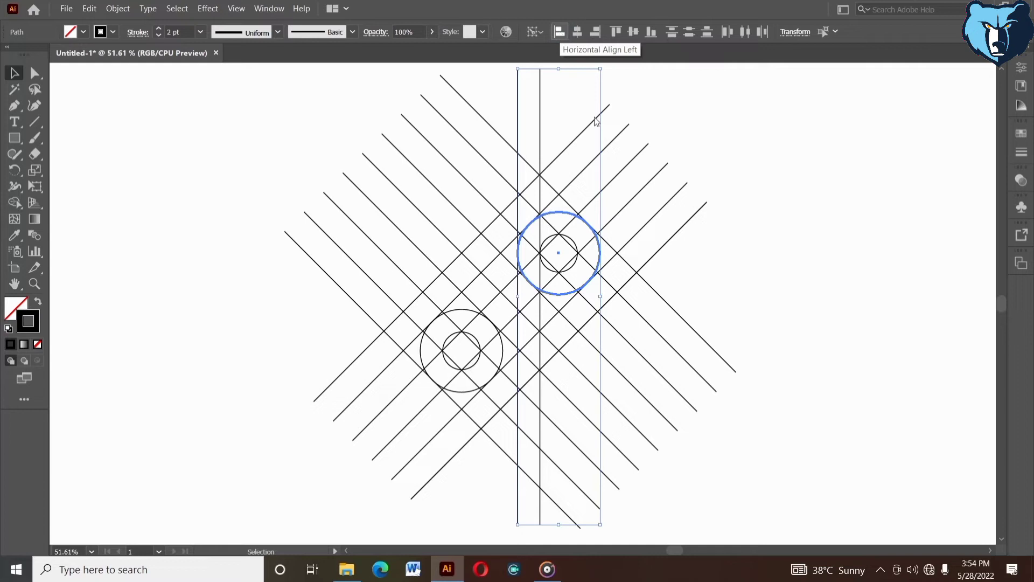
left_click(745, 305)
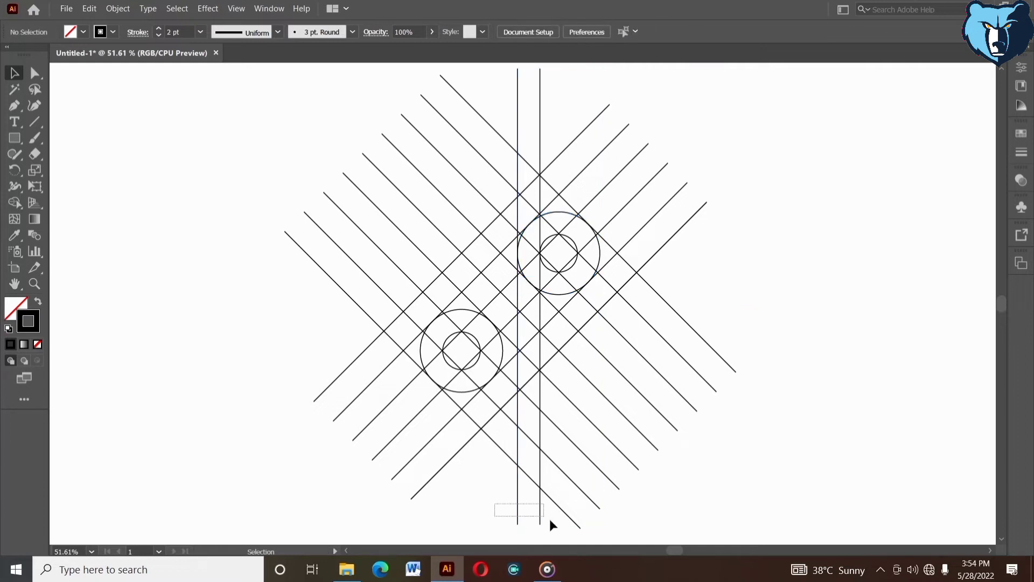
Copy both vertical lines over to the lower circles and align the copied right line to the outer circle's right edge
left_click_drag(549, 519, 549, 519)
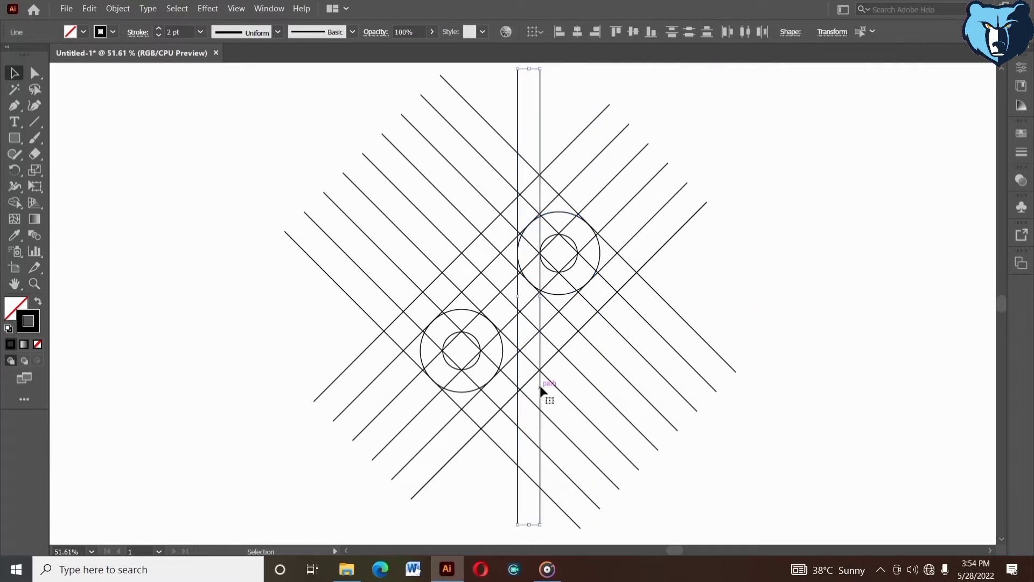
left_click_drag(538, 386, 502, 381)
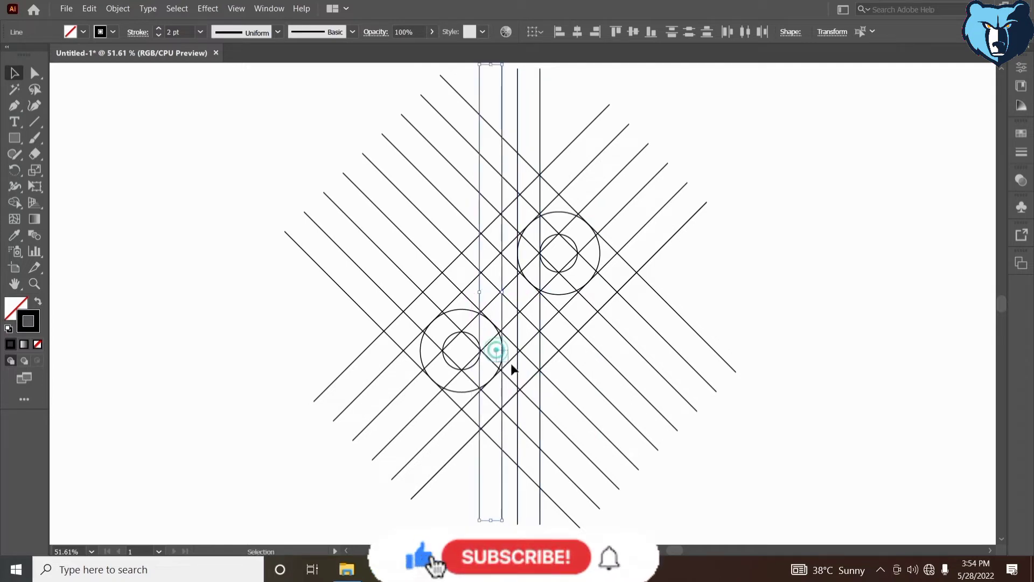
left_click(487, 383, "shift")
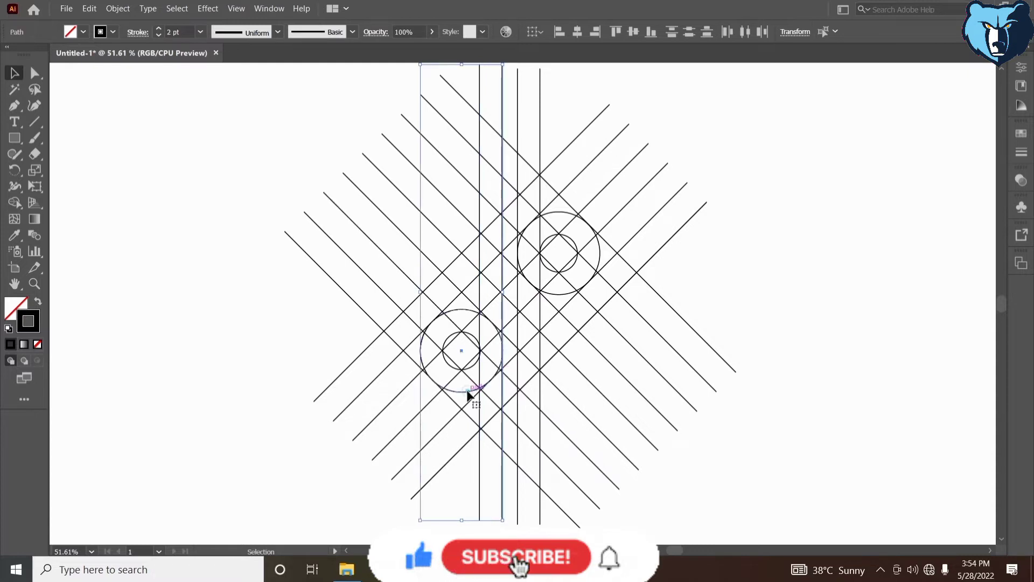
left_click(468, 394)
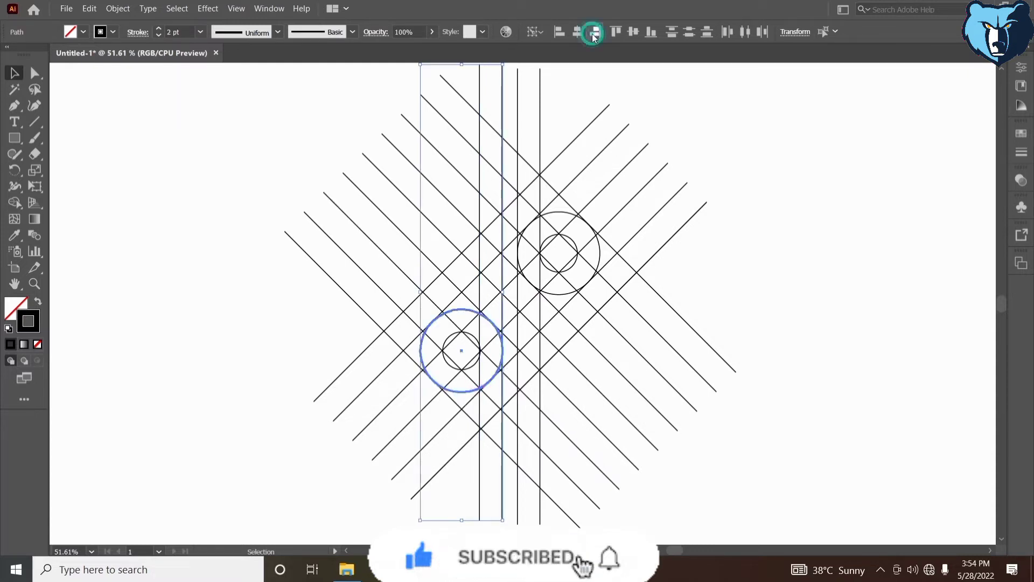
left_click(766, 305)
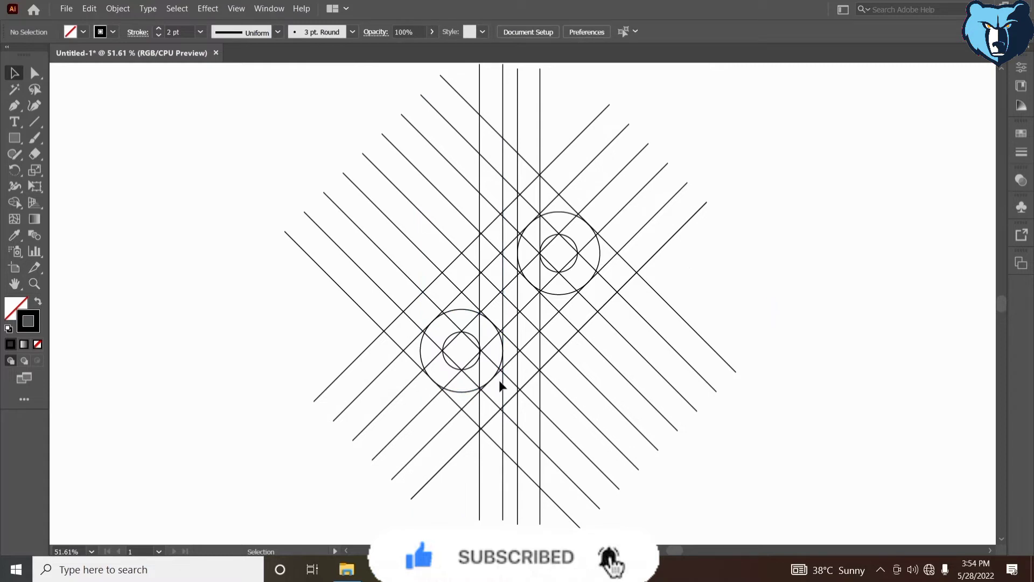
Align the leftmost vertical line to the right edge of the lower inner circle
left_click_drag(477, 366, 474, 360)
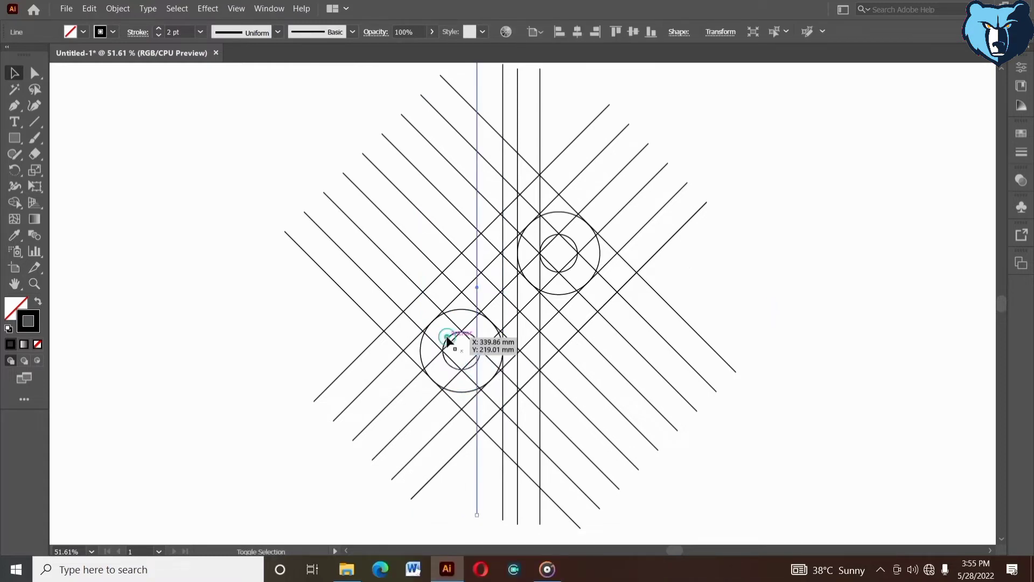
left_click(447, 340, "shift")
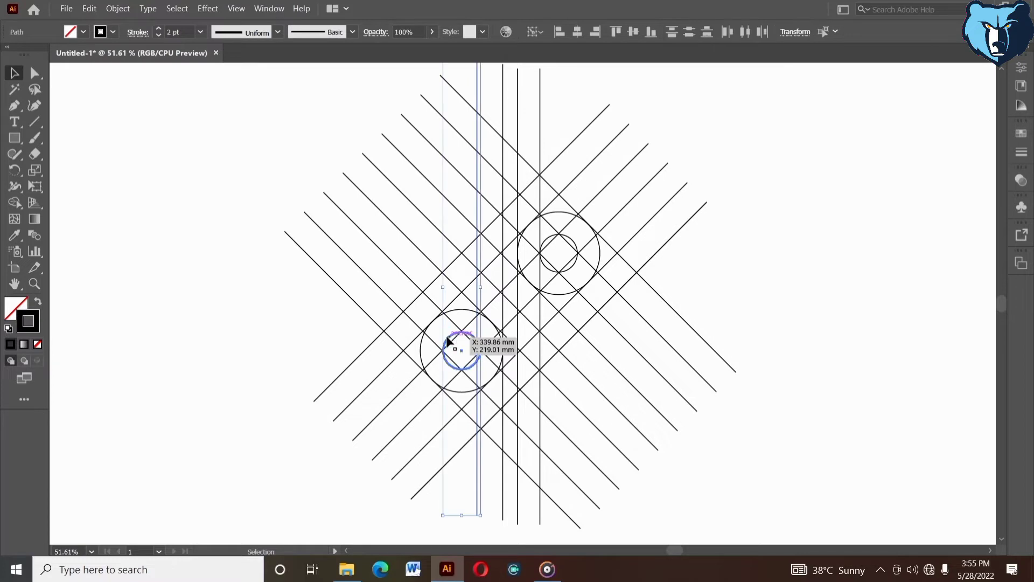
left_click(595, 32)
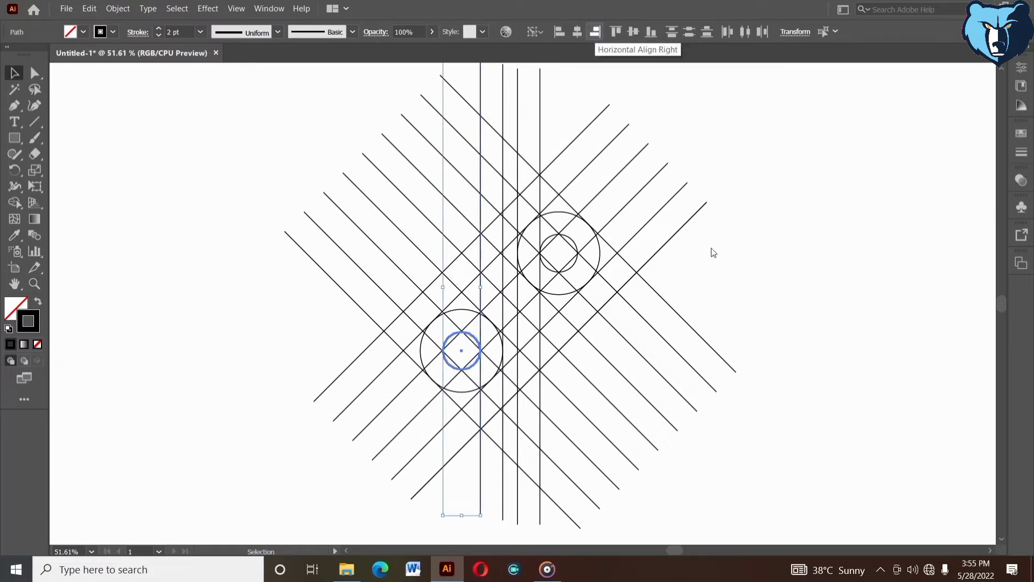
left_click(760, 271)
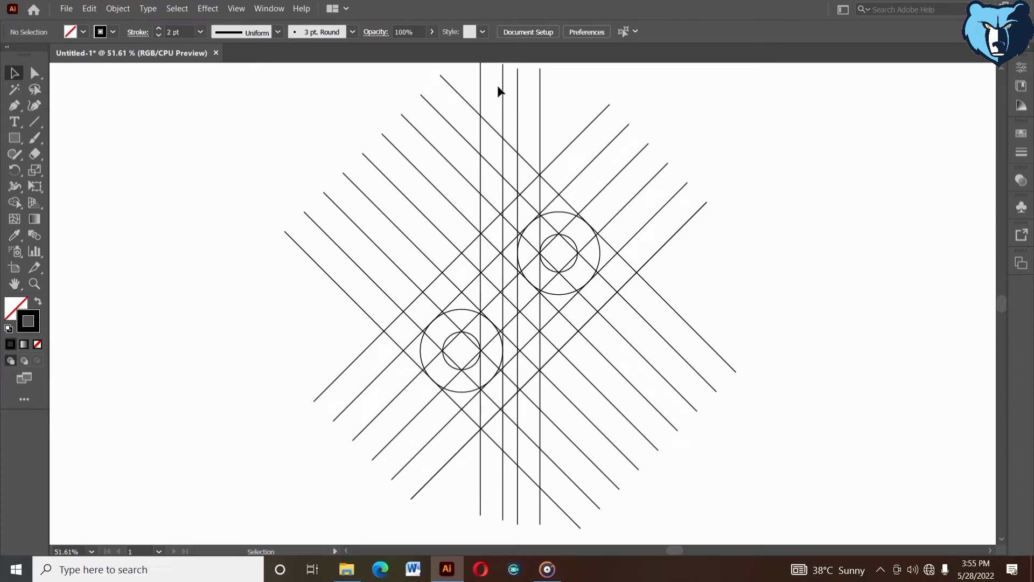
Duplicate the vertical line at the lower inner circle's right edge slightly to its left and group the two lines
left_click_drag(499, 86, 504, 103)
left_click(740, 271)
mouse_move(479, 483)
left_mouse_down()
mouse_move(471, 482)
mouse_move(487, 488)
left_mouse_up()
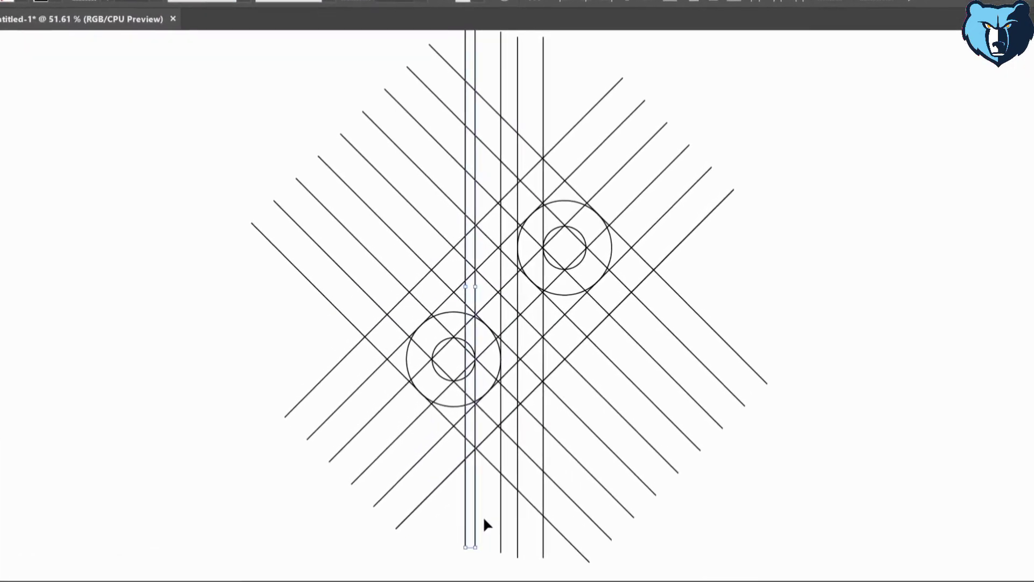
right_click(483, 519)
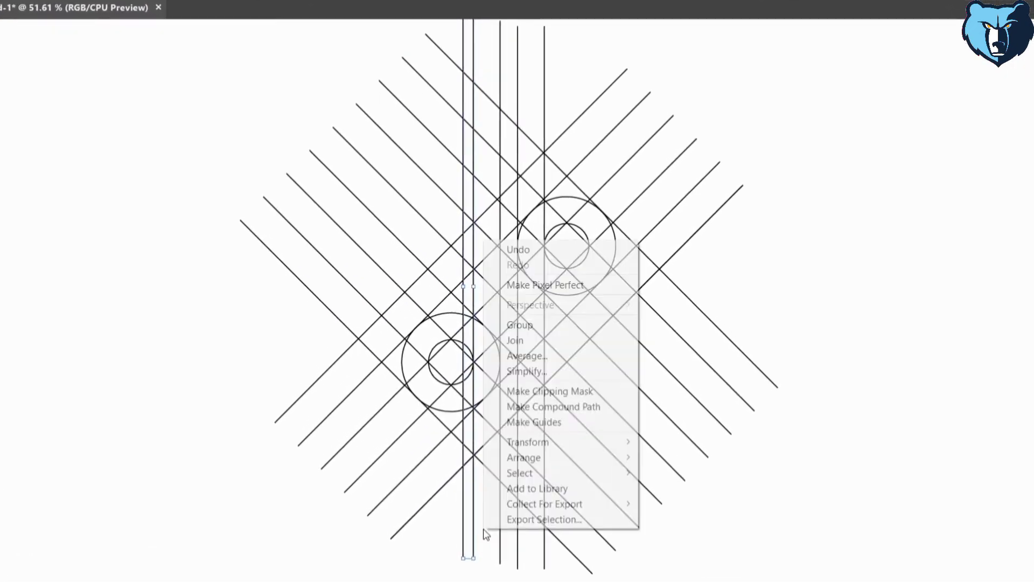
left_click(542, 332)
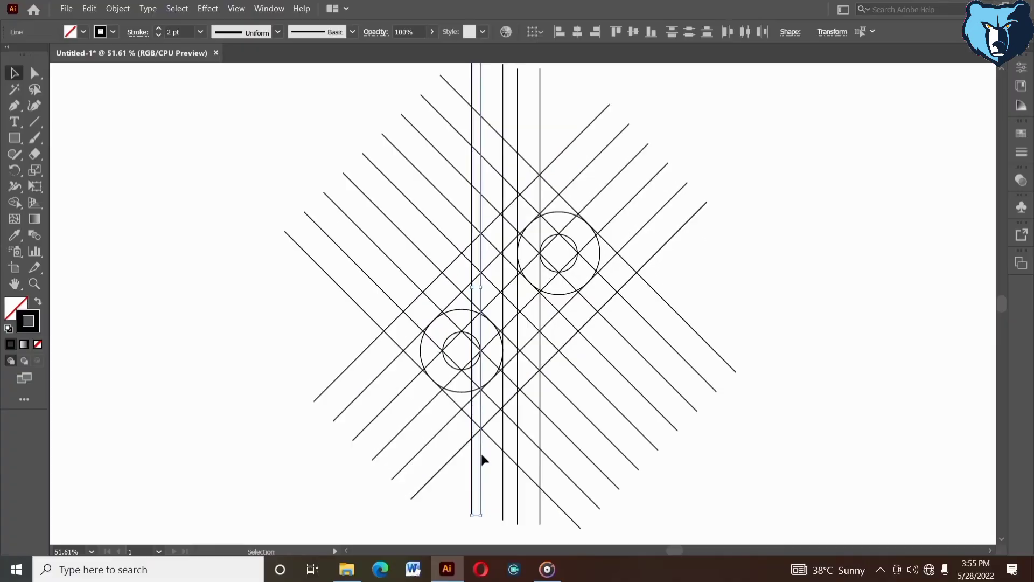
Copy the grouped line pair to the upper inner circle's left edge, and ungroup the copy to delete its overlapping left line
left_click_drag(479, 454, 548, 458)
left_click(757, 435)
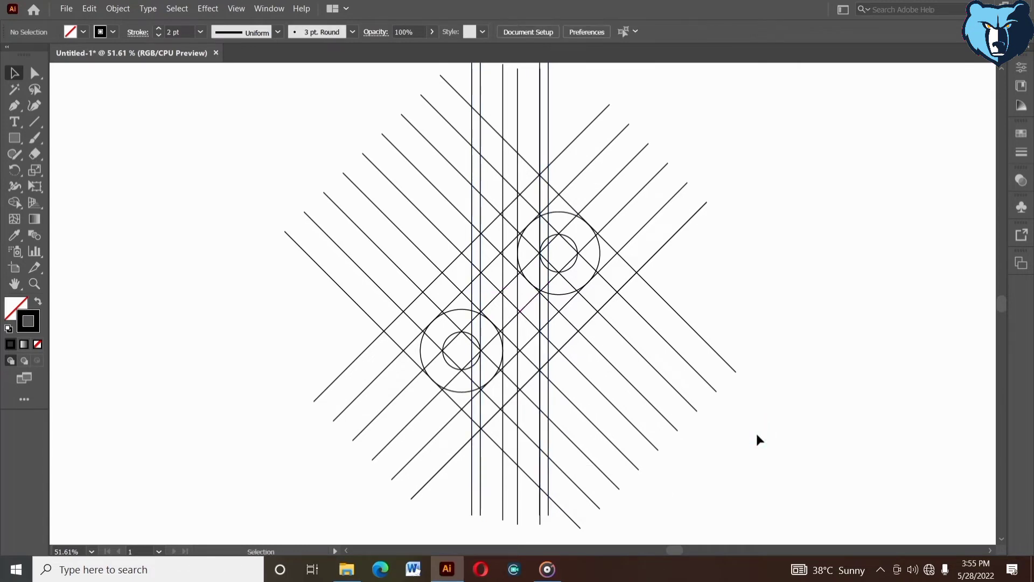
left_click(540, 140)
right_click(540, 140)
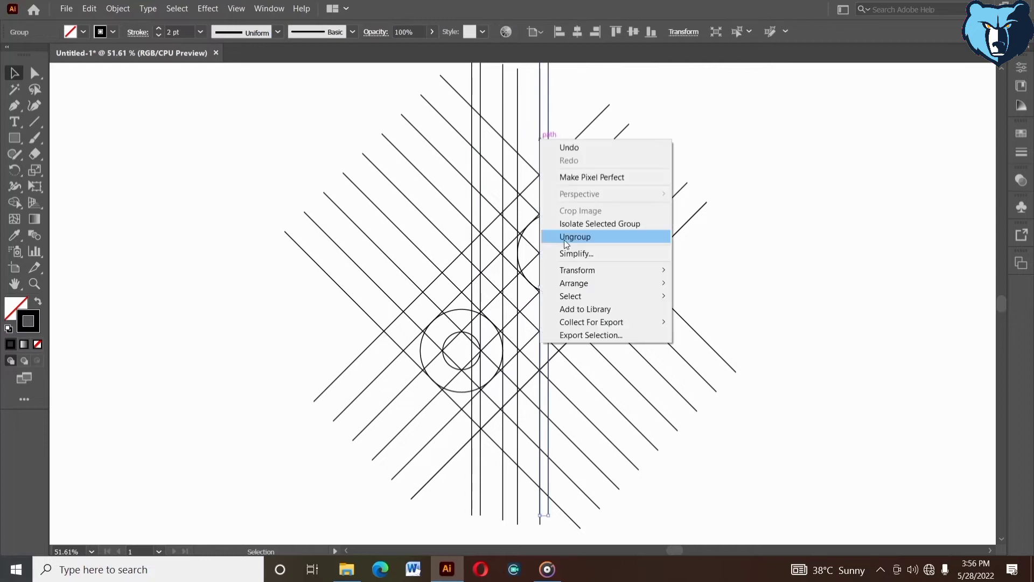
left_click(781, 298)
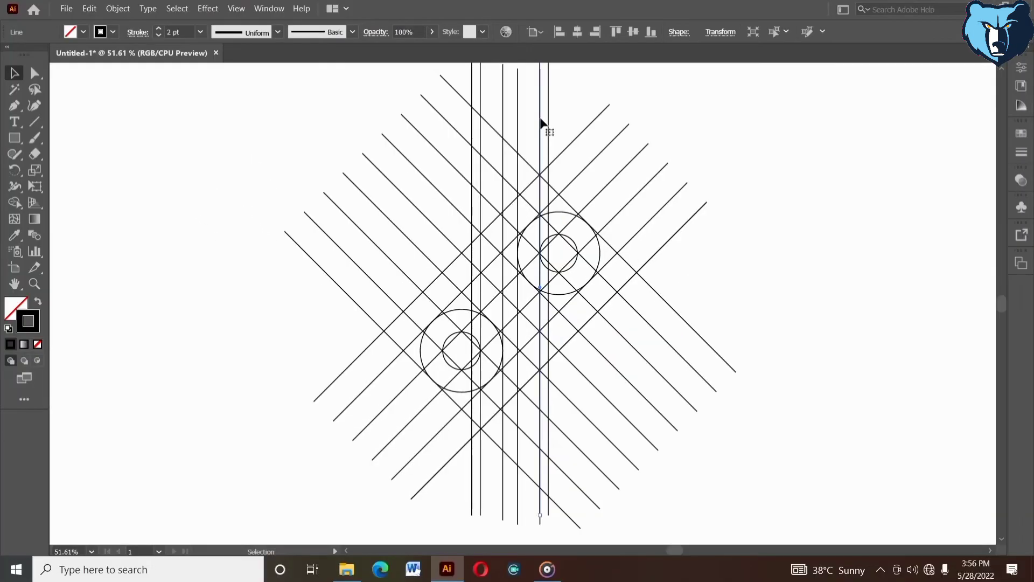
key("Delete")
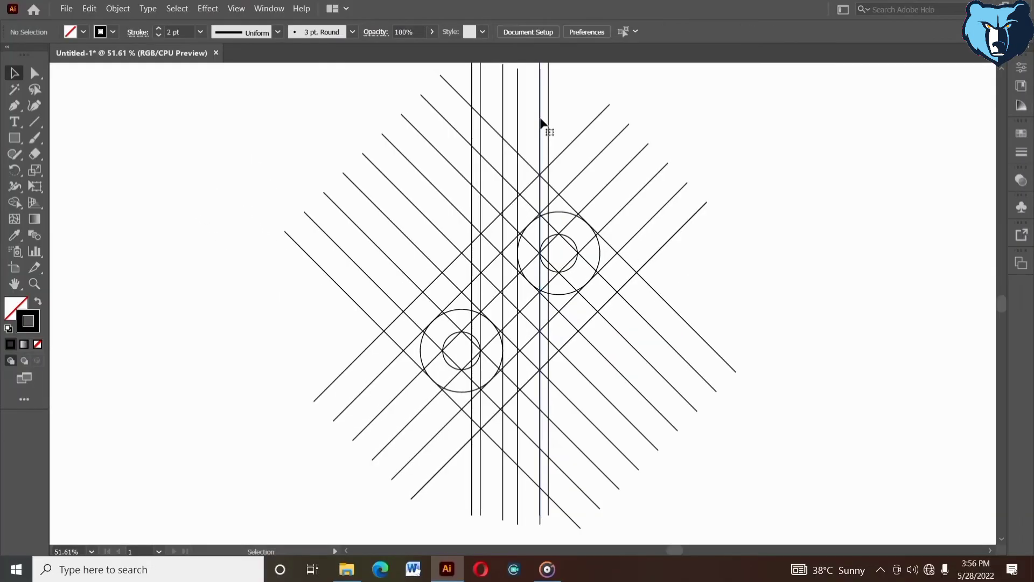
Rotate the entire grid with its lines and circles 45 degrees counter-clockwise
left_click_drag(321, 95, 836, 481)
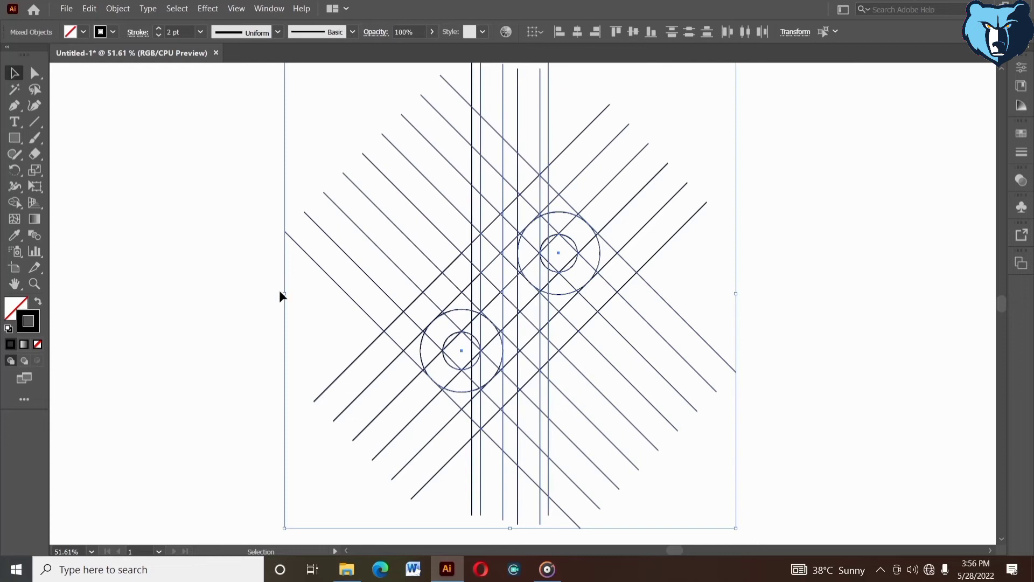
left_click_drag(280, 296, 438, 450)
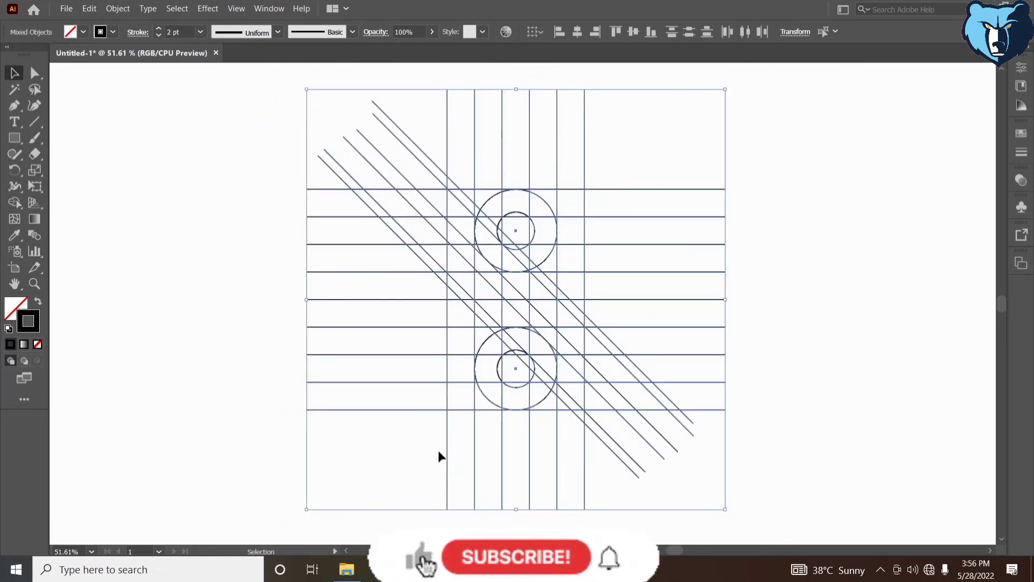
left_click(777, 276)
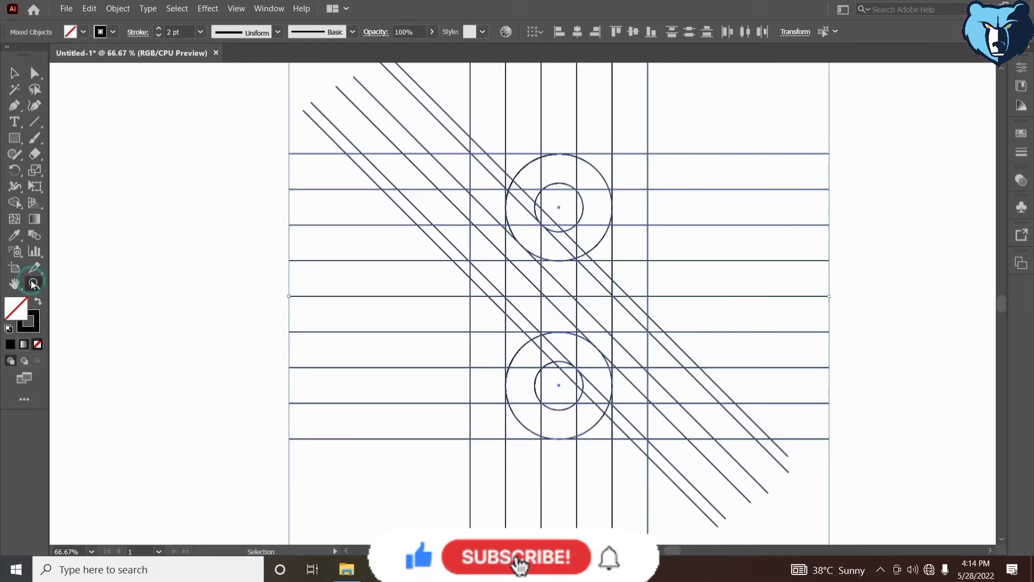
Merge the diagonal band between the circles and the lower ring into one hooked shape with Shape Builder, using black fill and no stroke
left_click(34, 285)
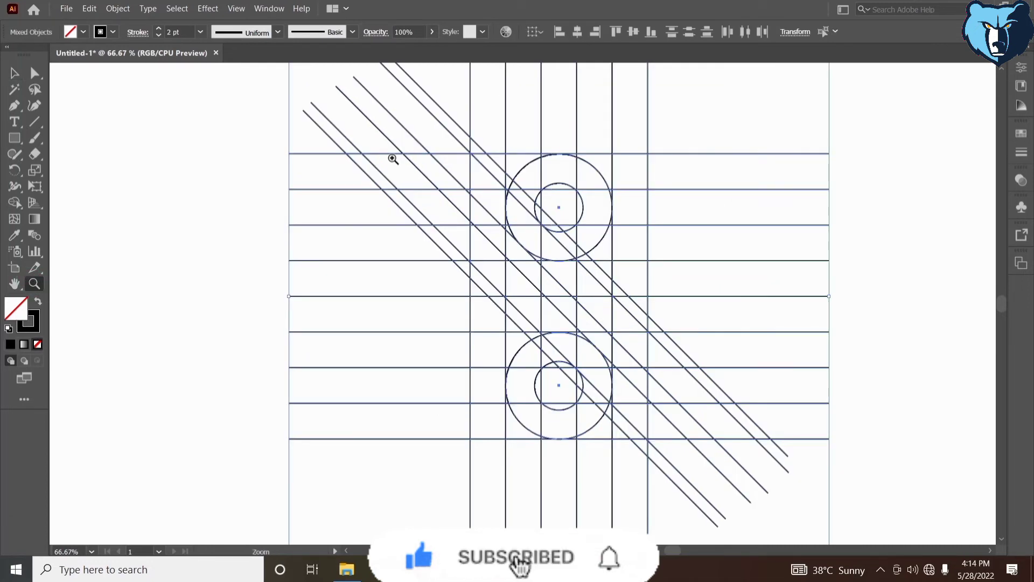
left_click_drag(436, 115, 677, 490)
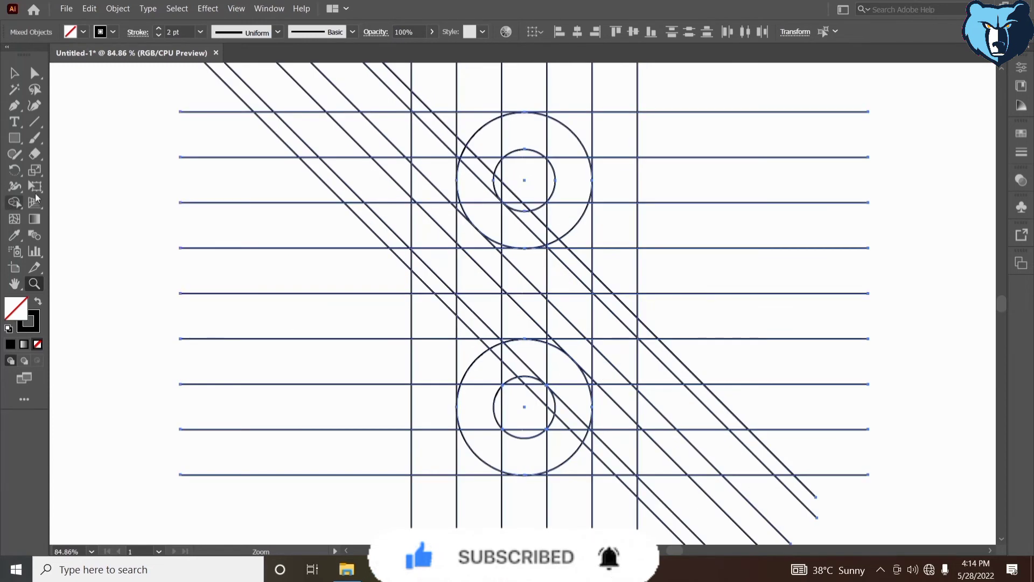
left_click(15, 203)
left_click(38, 300)
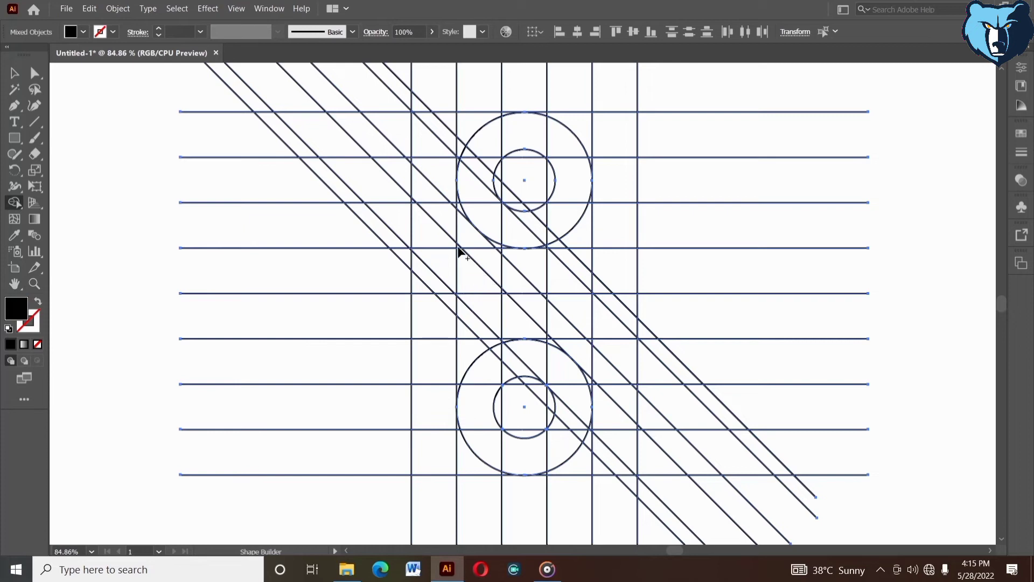
left_click(471, 284)
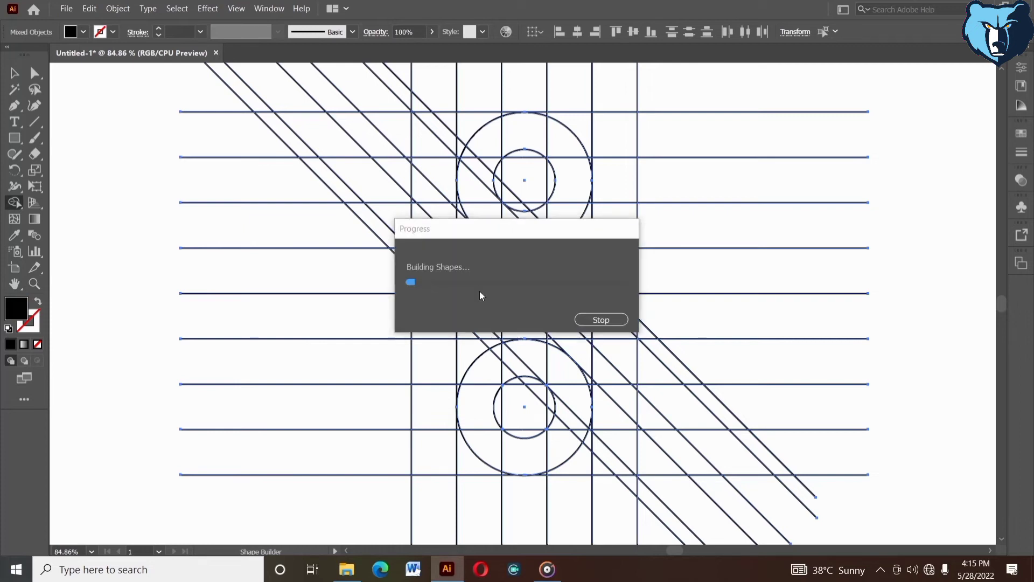
left_click_drag(494, 315, 542, 368)
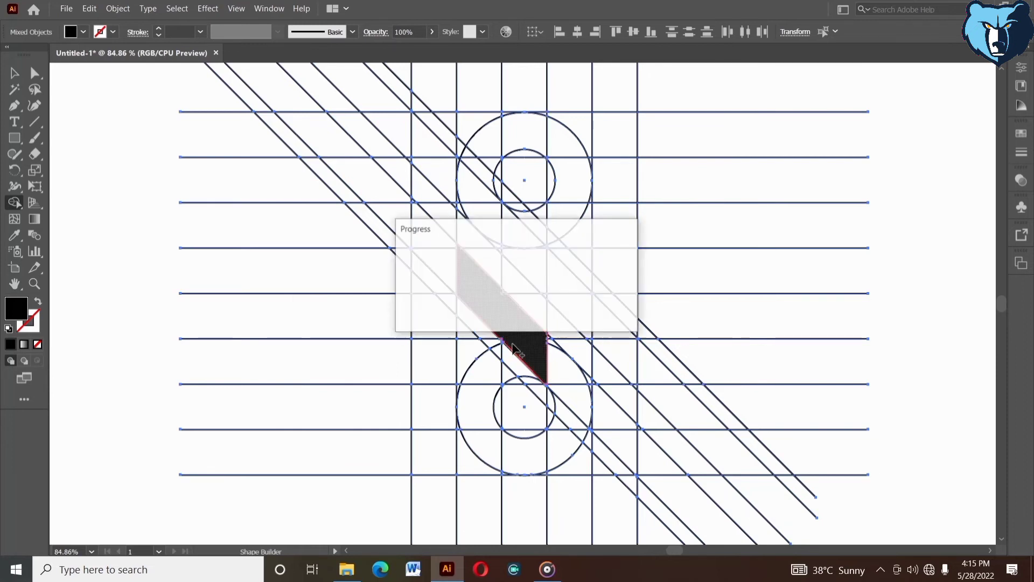
left_click_drag(515, 341, 556, 373)
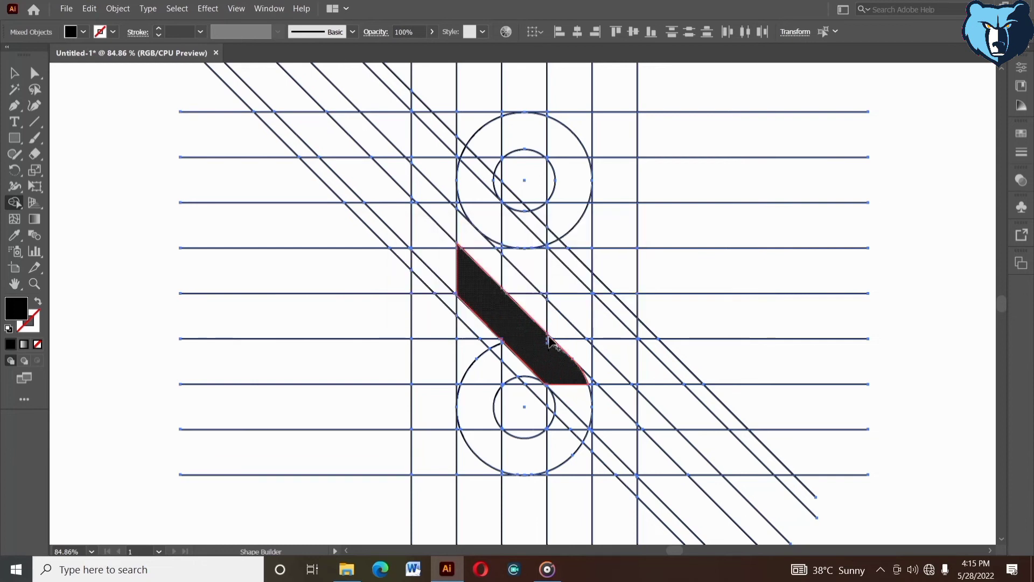
left_click(565, 371)
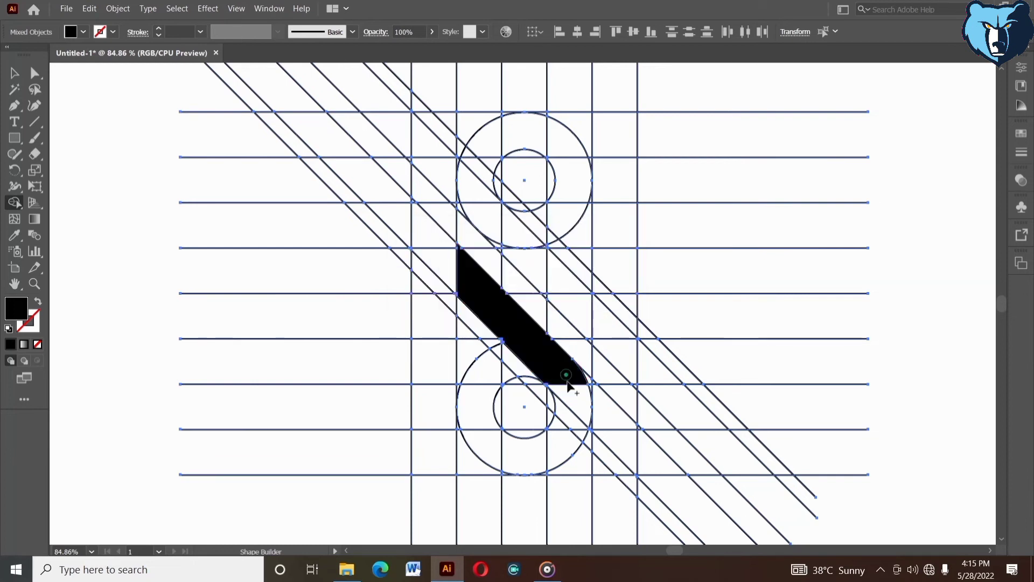
mouse_move(569, 384)
left_mouse_down()
mouse_move(557, 443)
mouse_move(576, 430)
mouse_move(512, 453)
mouse_move(487, 423)
mouse_move(507, 379)
left_mouse_up()
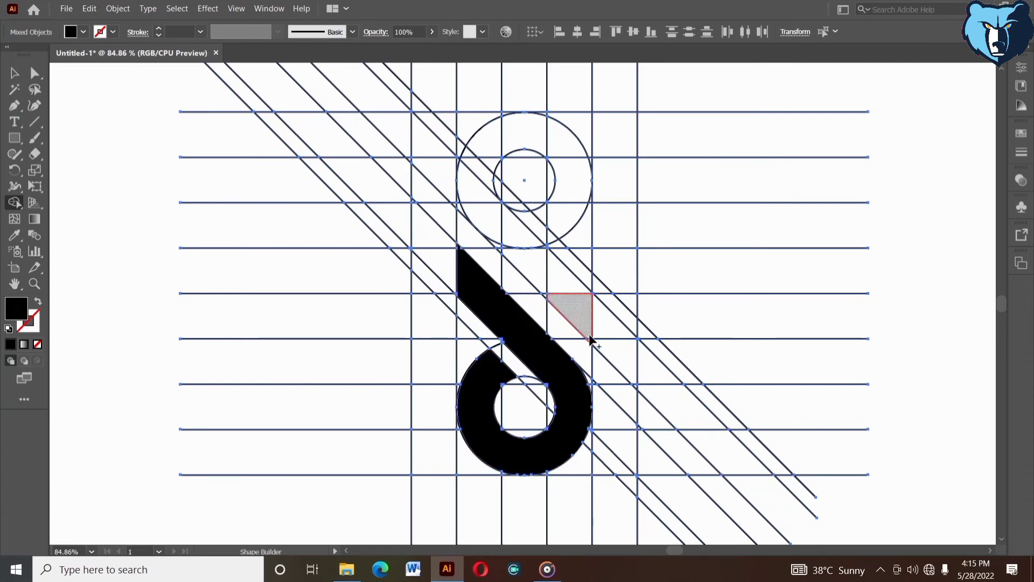
Merge the upper diagonal band between the circles with the upper ring into a second black hooked shape using Shape Builder
left_click(574, 303)
mouse_move(564, 285)
left_mouse_down()
mouse_move(530, 258)
mouse_move(544, 295)
mouse_move(502, 220)
mouse_move(539, 253)
mouse_move(503, 251)
mouse_move(507, 240)
left_mouse_up()
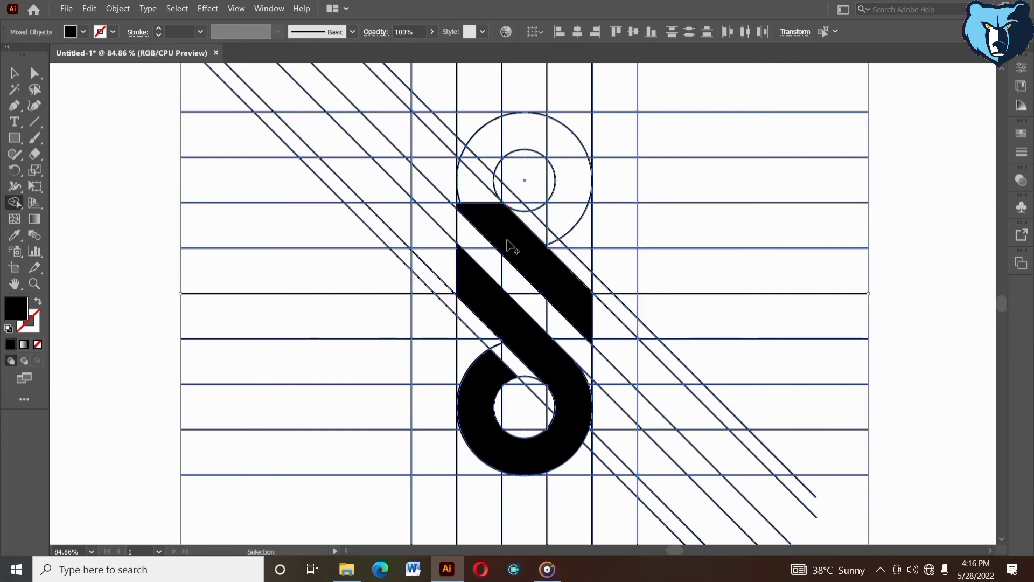
left_click(501, 237, "alt")
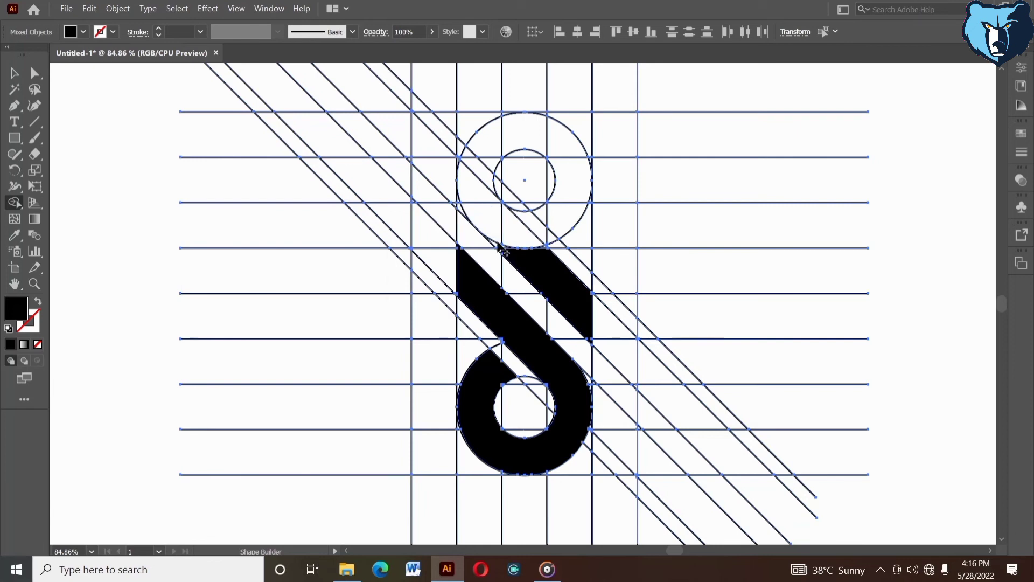
mouse_move(498, 232)
left_mouse_down()
mouse_move(522, 253)
mouse_move(540, 248)
mouse_move(499, 247)
left_mouse_up()
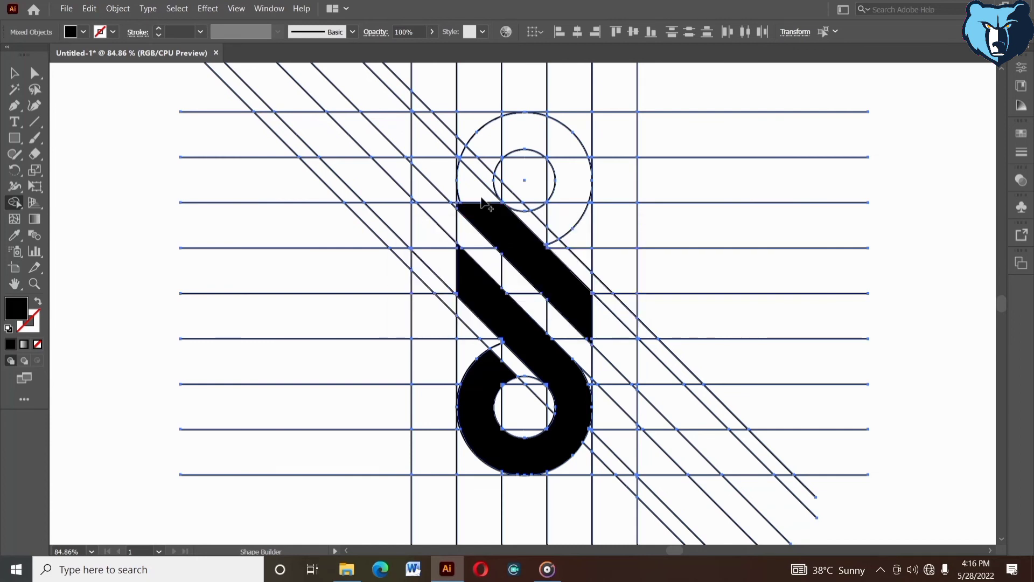
mouse_move(480, 188)
left_mouse_down()
mouse_move(487, 206)
mouse_move(486, 136)
mouse_move(467, 165)
left_mouse_up()
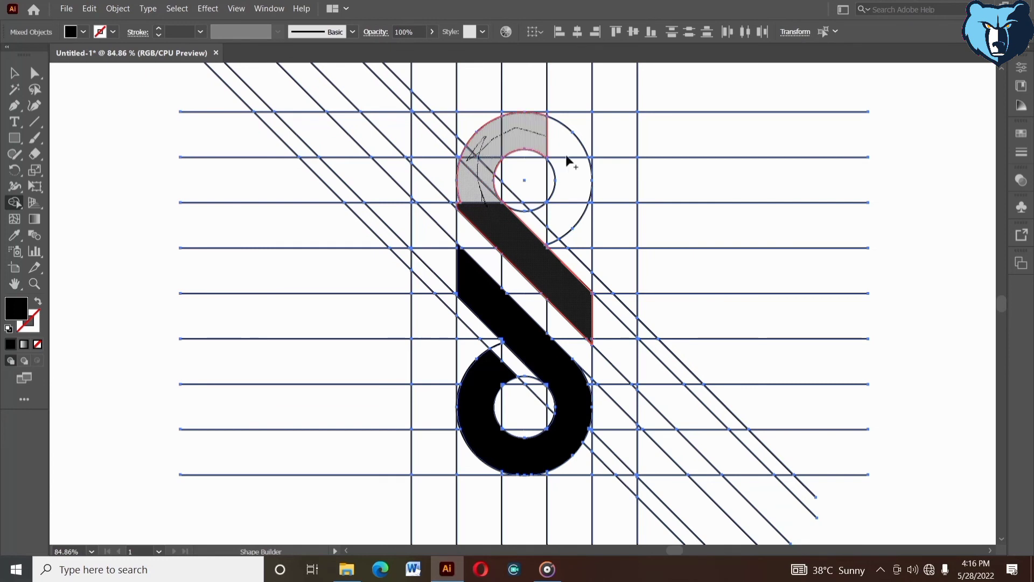
mouse_move(567, 160)
left_mouse_down()
mouse_move(574, 187)
mouse_move(560, 216)
mouse_move(545, 217)
left_mouse_up()
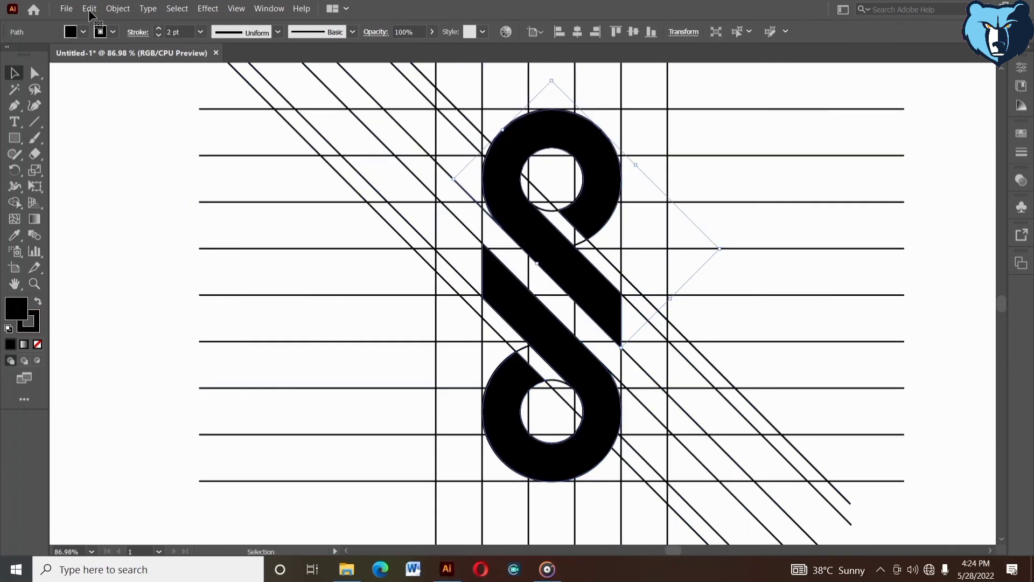
Cut the two black hooked shapes out of the artwork and delete all the remaining grid lines and circles
left_click(89, 9)
left_click(105, 50)
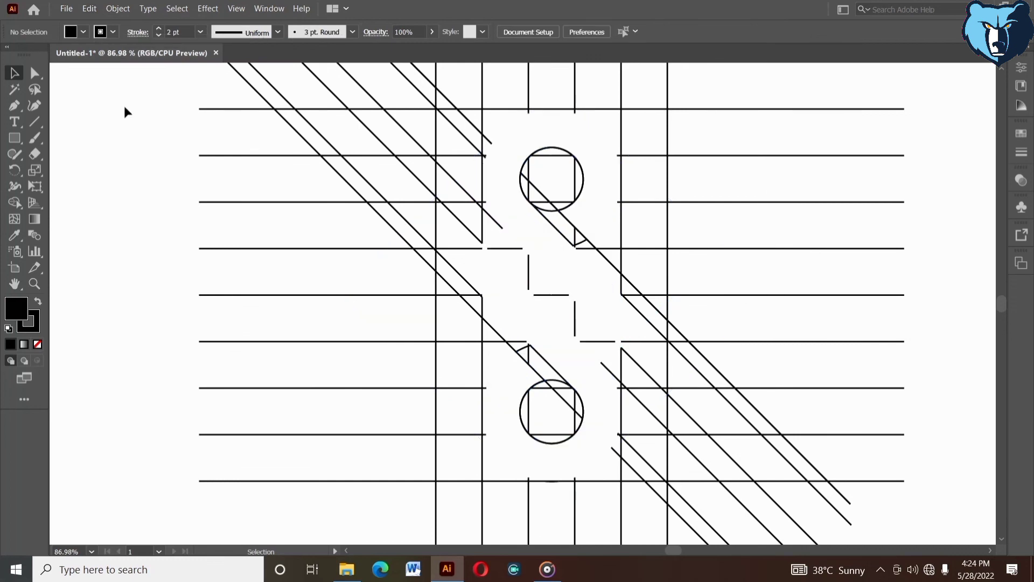
left_click_drag(162, 83, 865, 487)
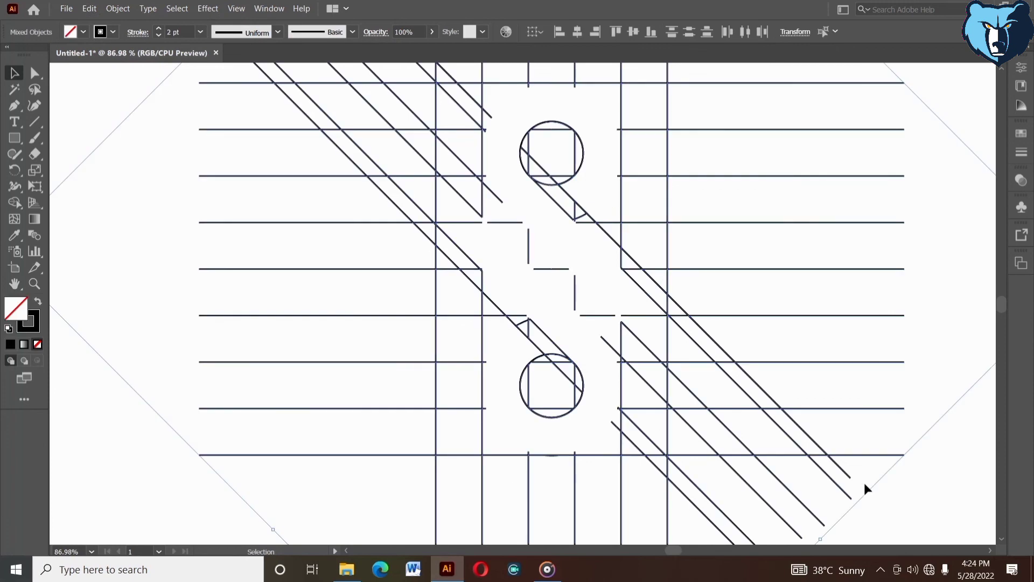
left_click(864, 482)
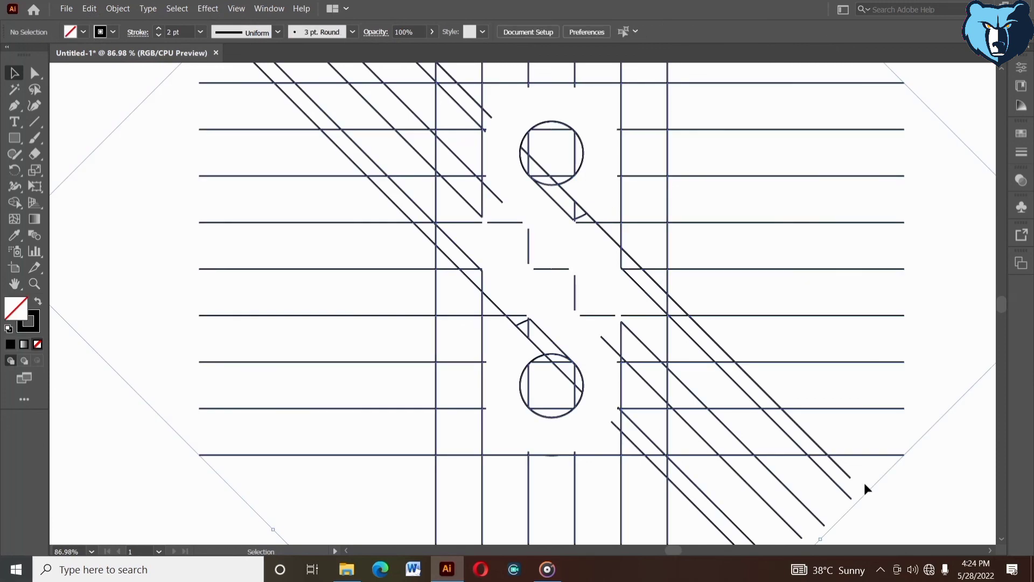
Paste the two hooked shapes back in place and set their stroke to None
left_click(93, 9)
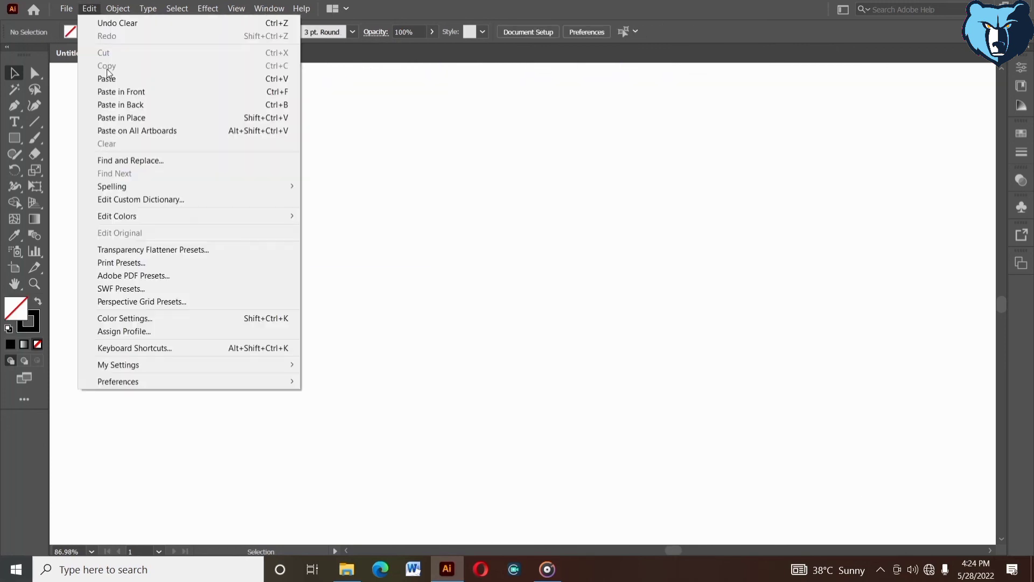
left_click(115, 115)
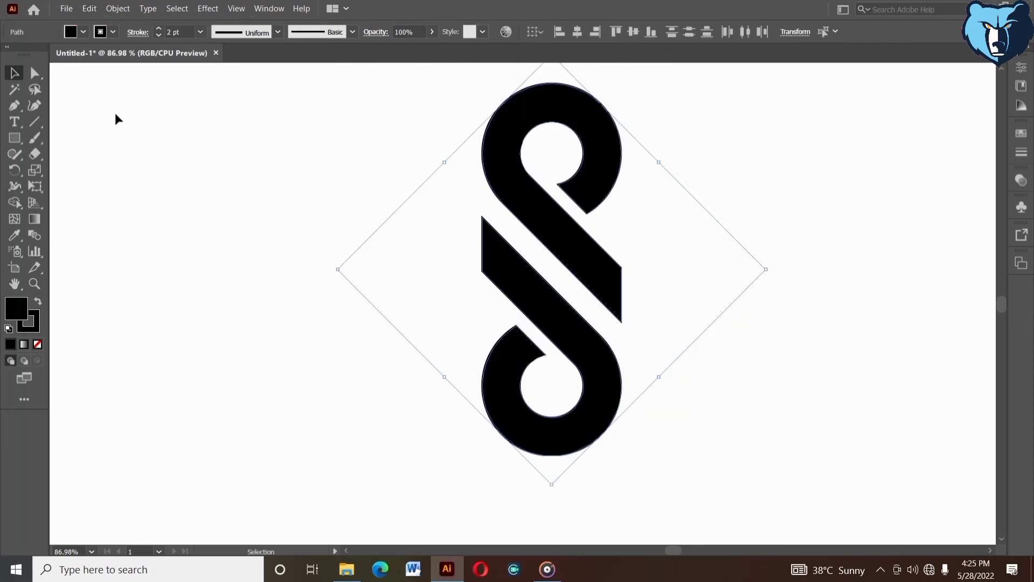
left_click(101, 33)
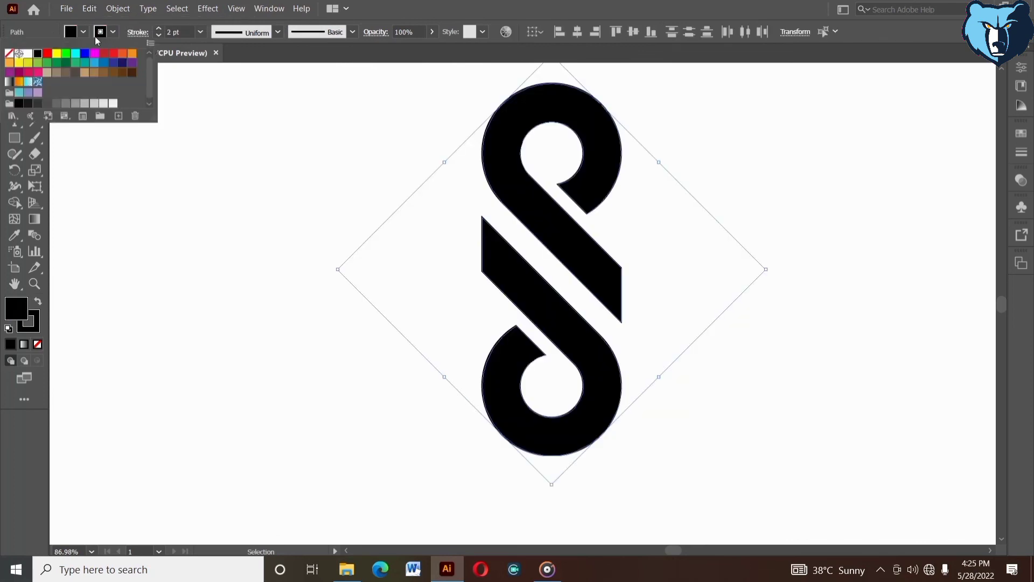
left_click(10, 53)
left_click(216, 273)
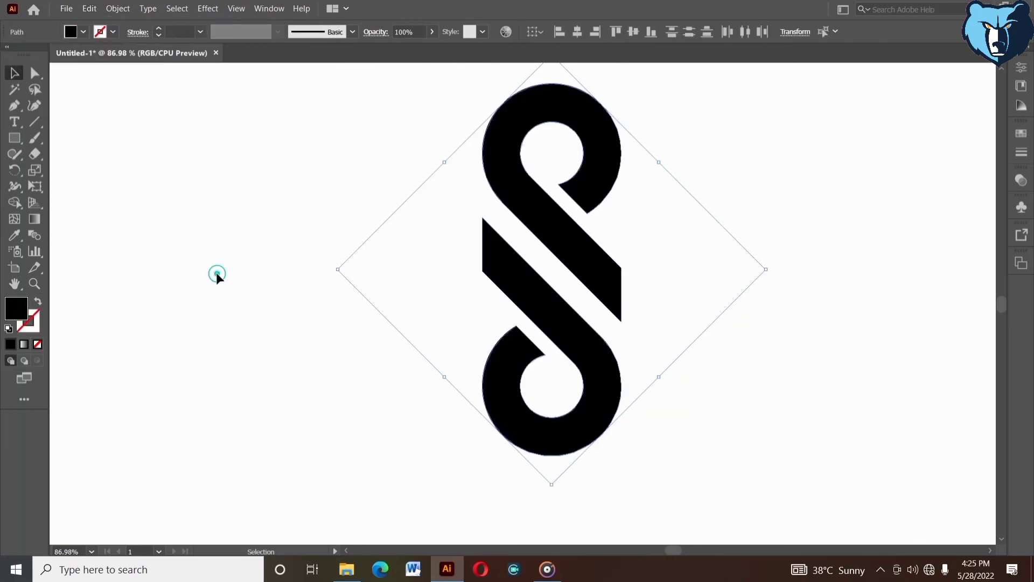
left_click(215, 273)
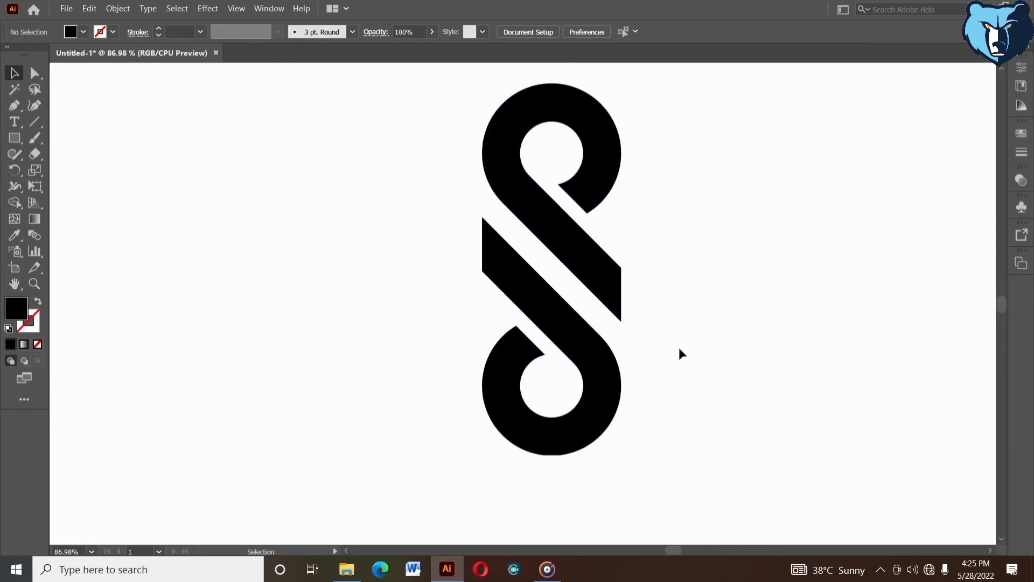
Fill the upper hooked shape with the pure red swatch and deselect it
left_click_drag(657, 354, 637, 354)
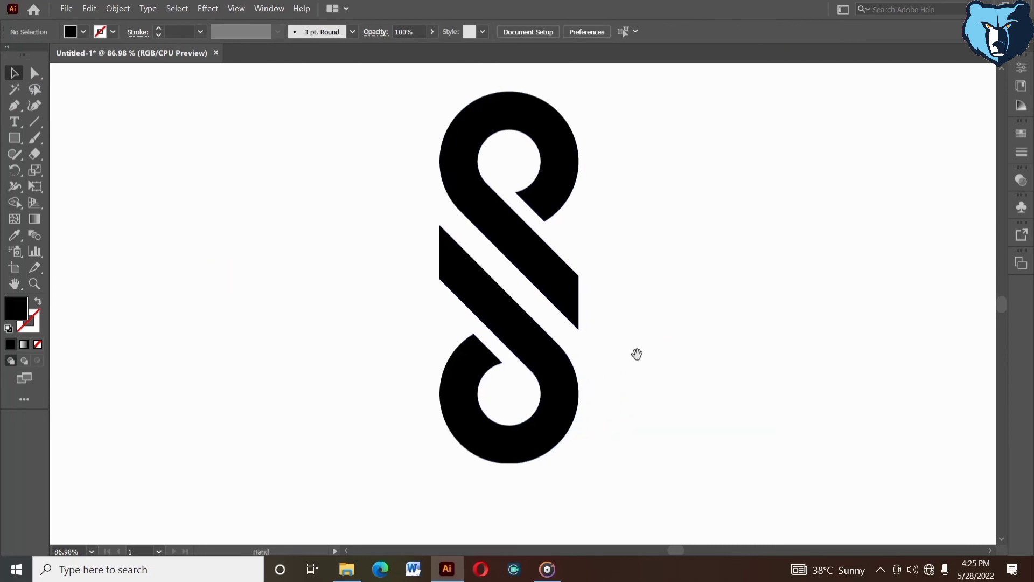
left_click(565, 302)
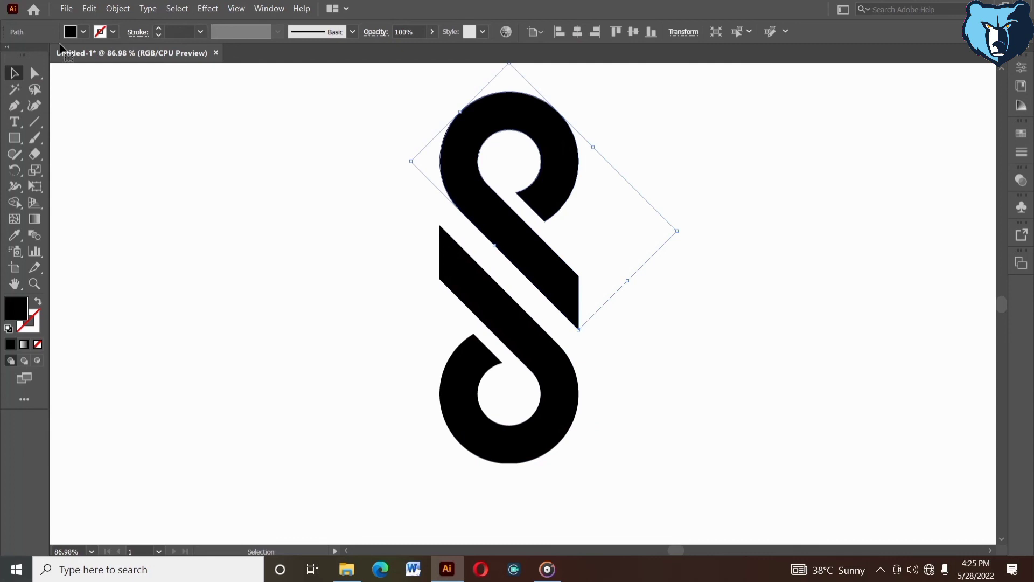
left_click(71, 32)
left_click(47, 53)
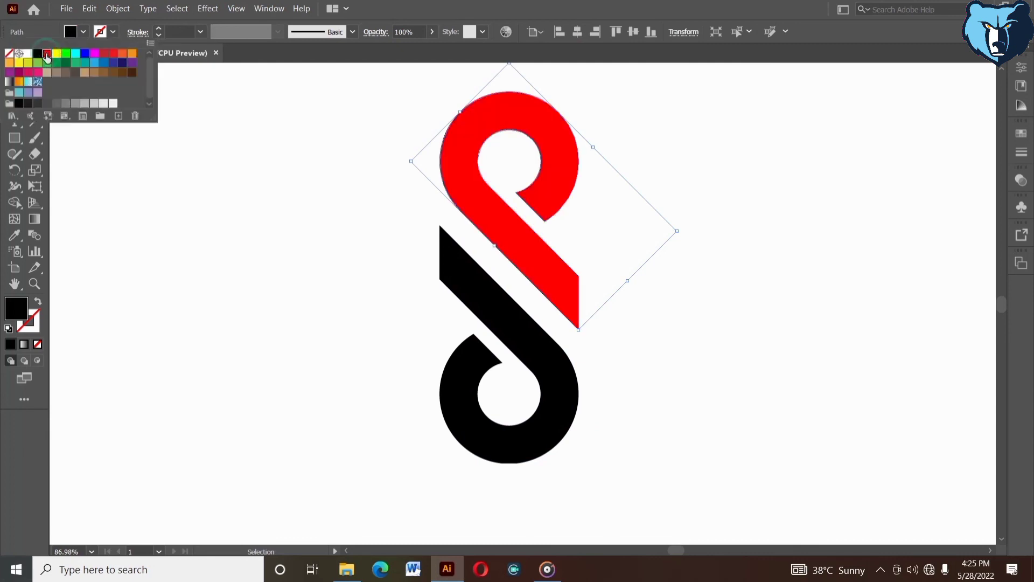
left_click(684, 368)
left_click(684, 367)
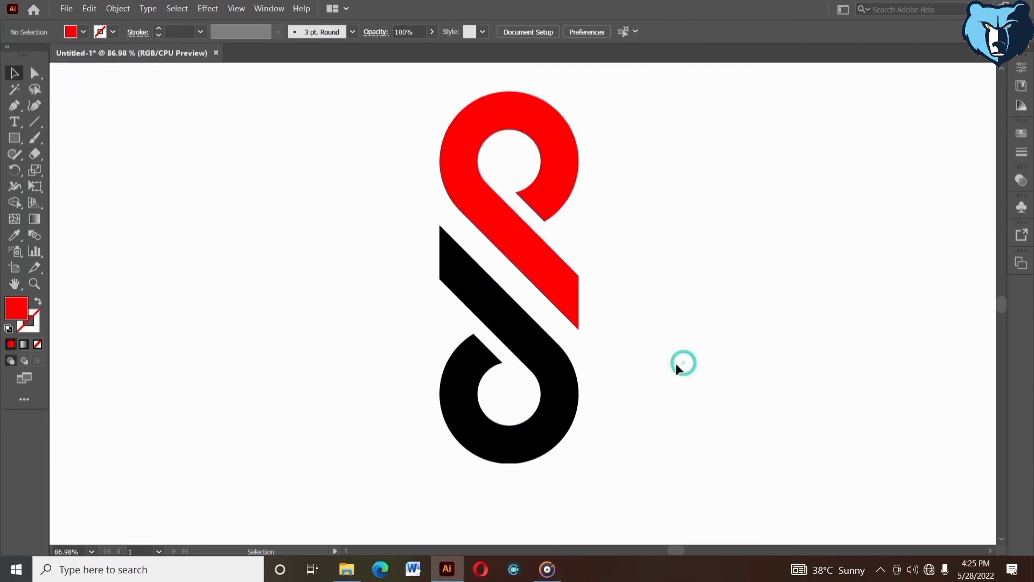
left_click_drag(676, 367, 672, 367)
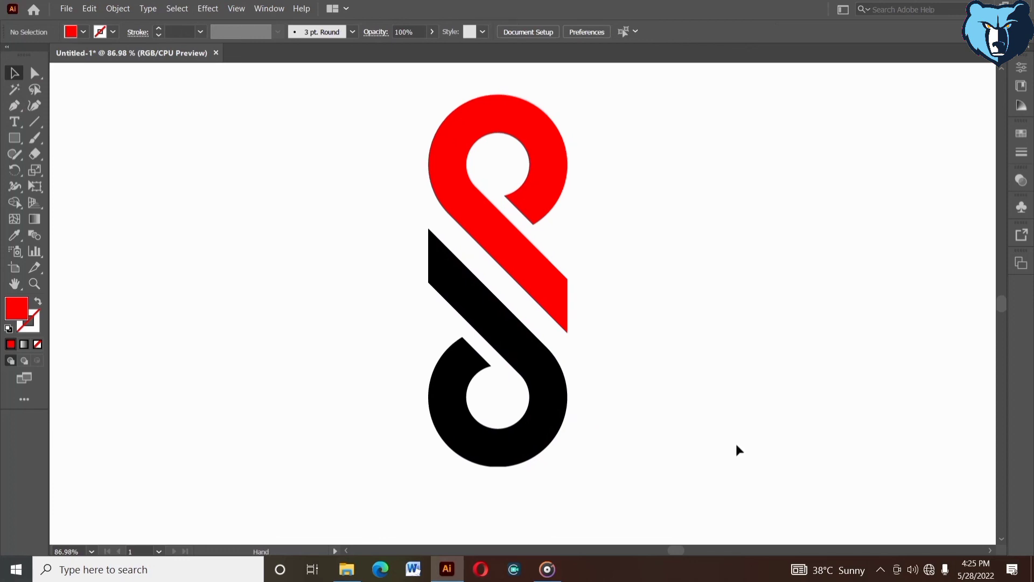